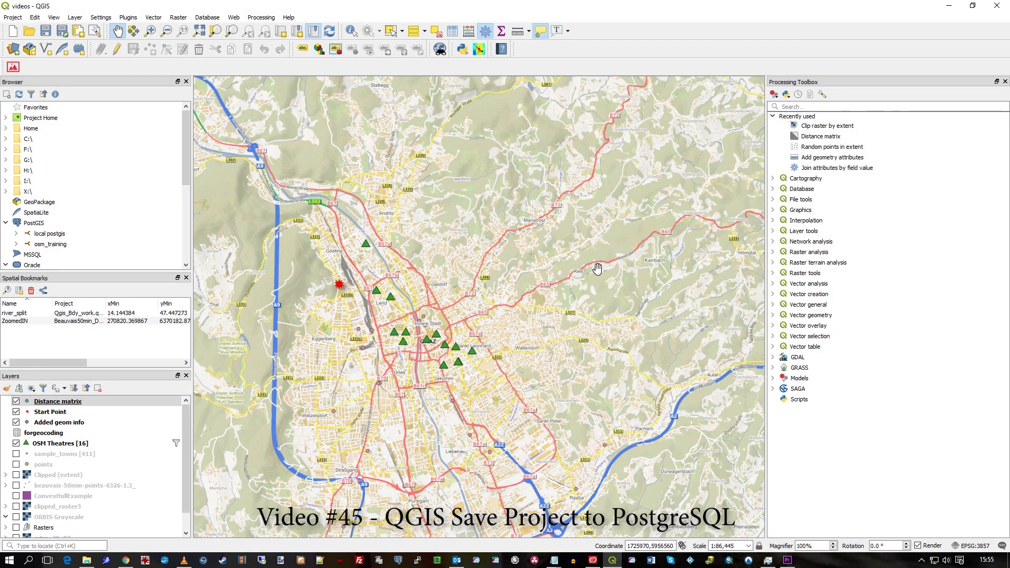
With the training project open, select the osm_training PostGIS connection in the Browser
mouse_move(454, 300)
mouse_down()
mouse_move(463, 288)
mouse_move(469, 296)
mouse_up()
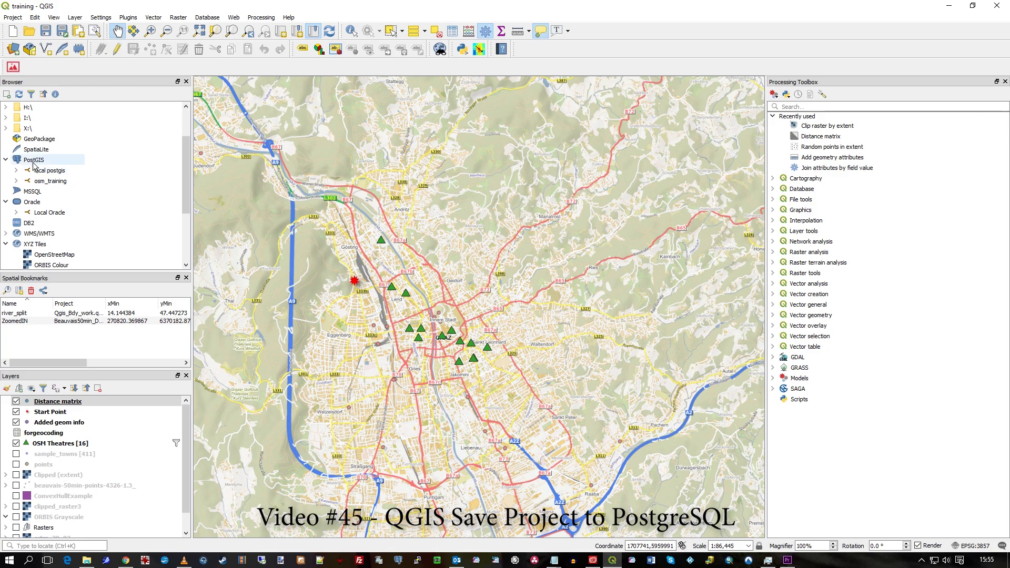
right_click(33, 163)
click(41, 182)
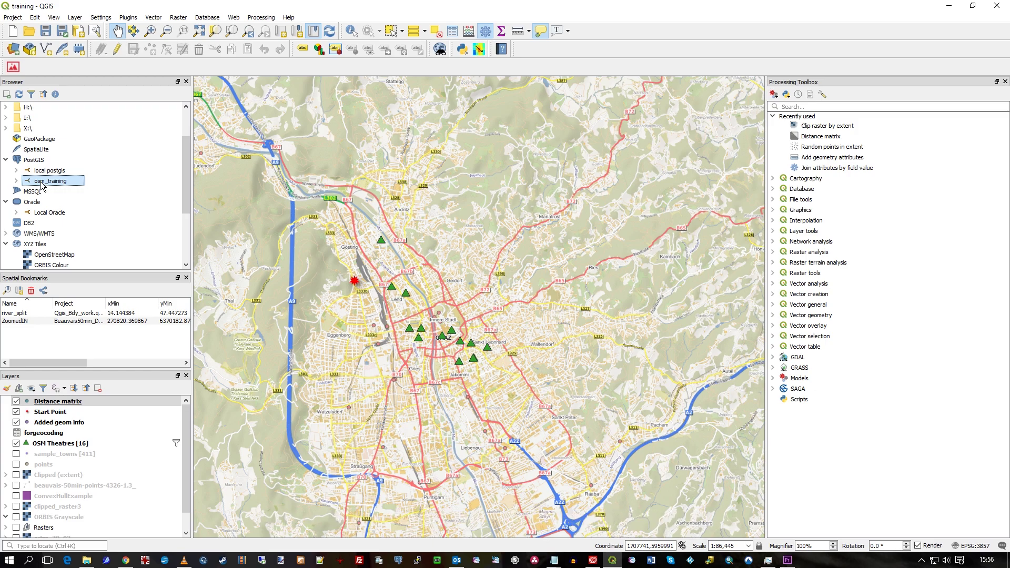
right_click(41, 184)
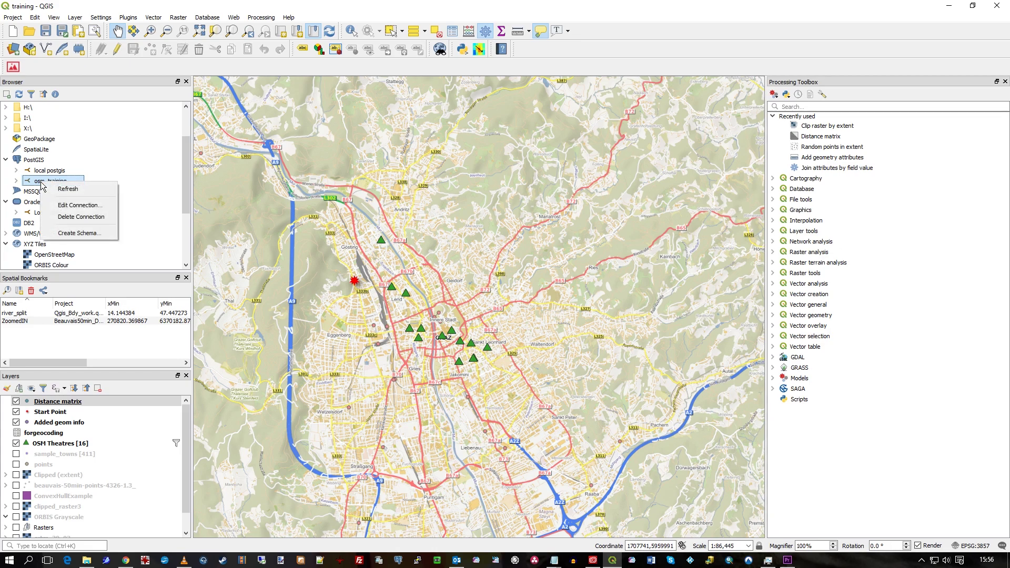
click(79, 205)
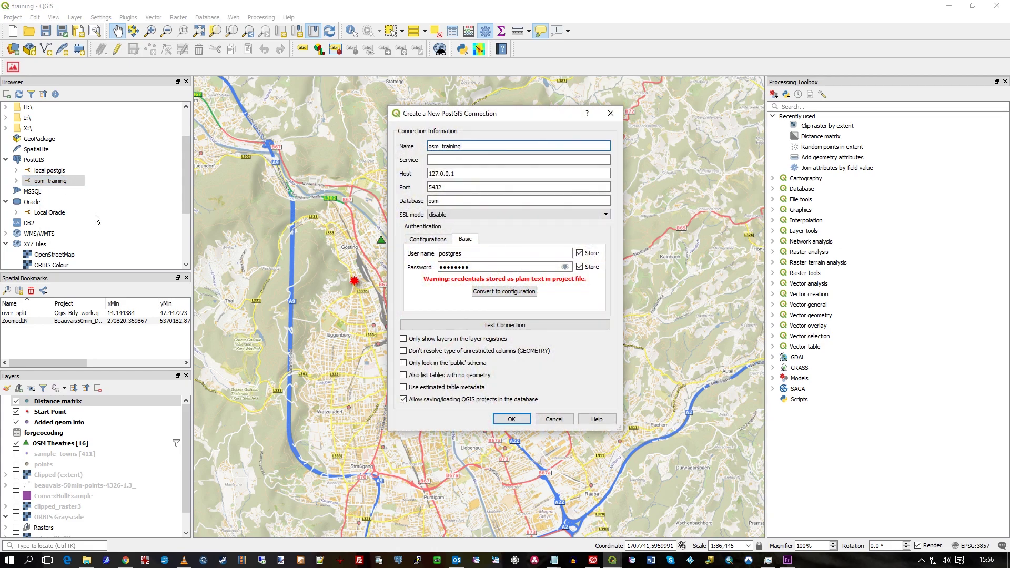
click(465, 176)
drag(466, 176, 427, 187)
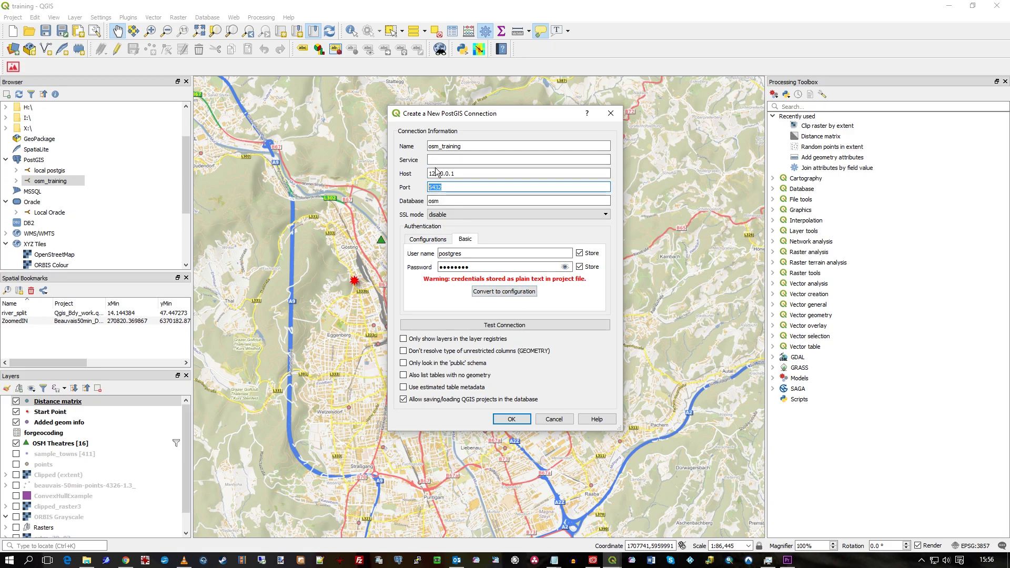
click(476, 174)
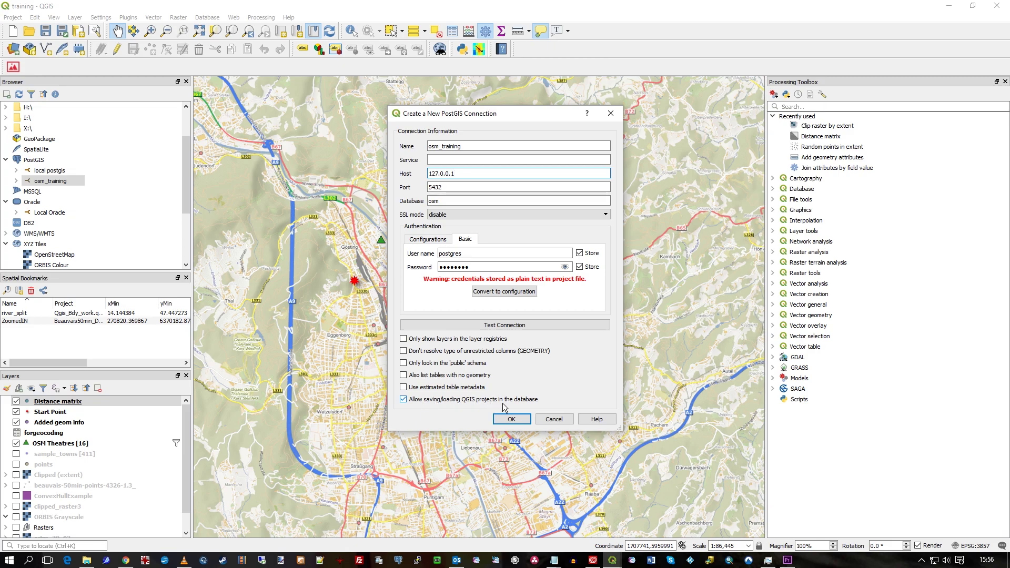
click(554, 419)
click(43, 163)
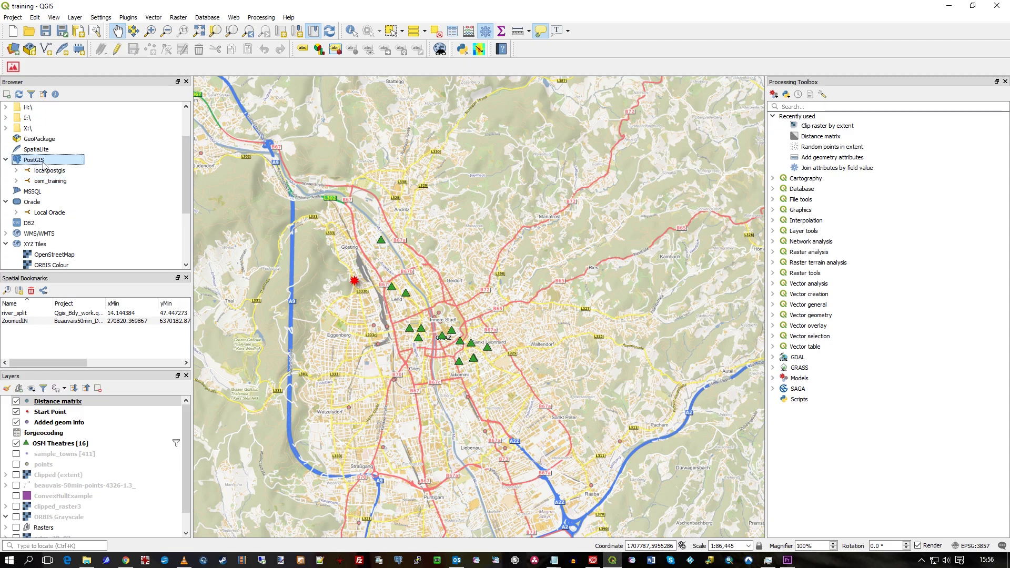
right_click(38, 161)
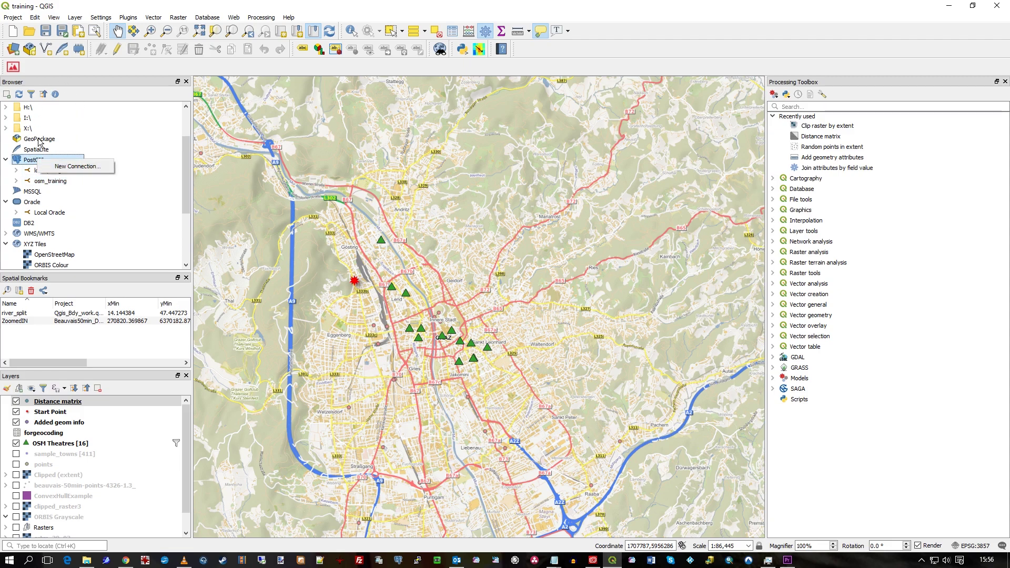
click(71, 166)
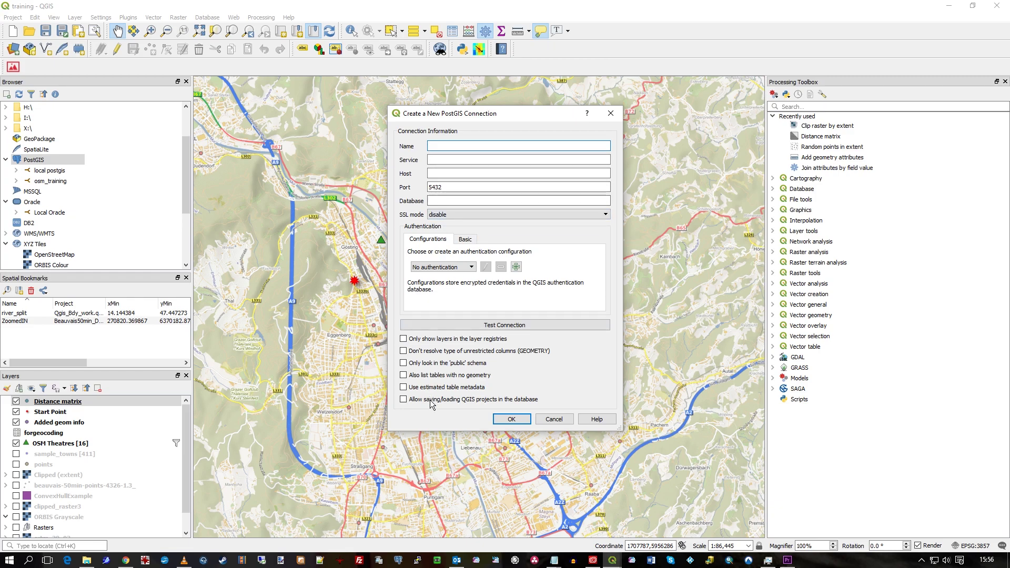
click(420, 401)
click(436, 401)
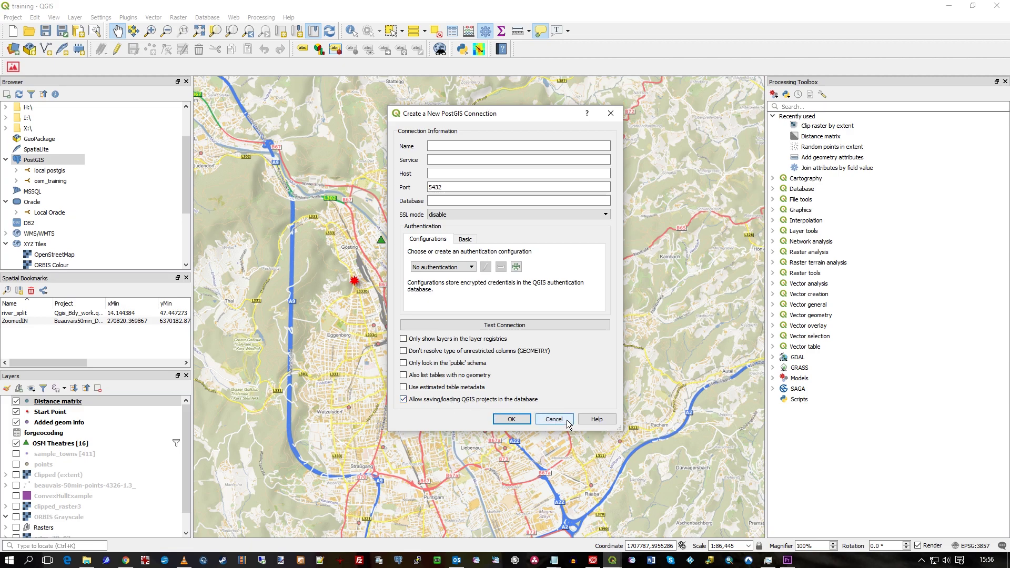
click(552, 419)
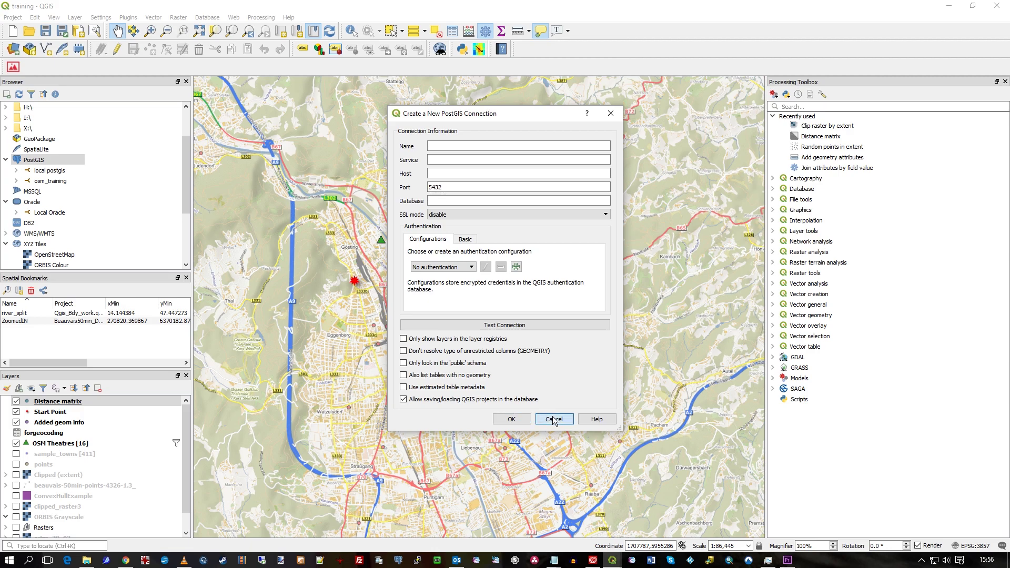
click(553, 419)
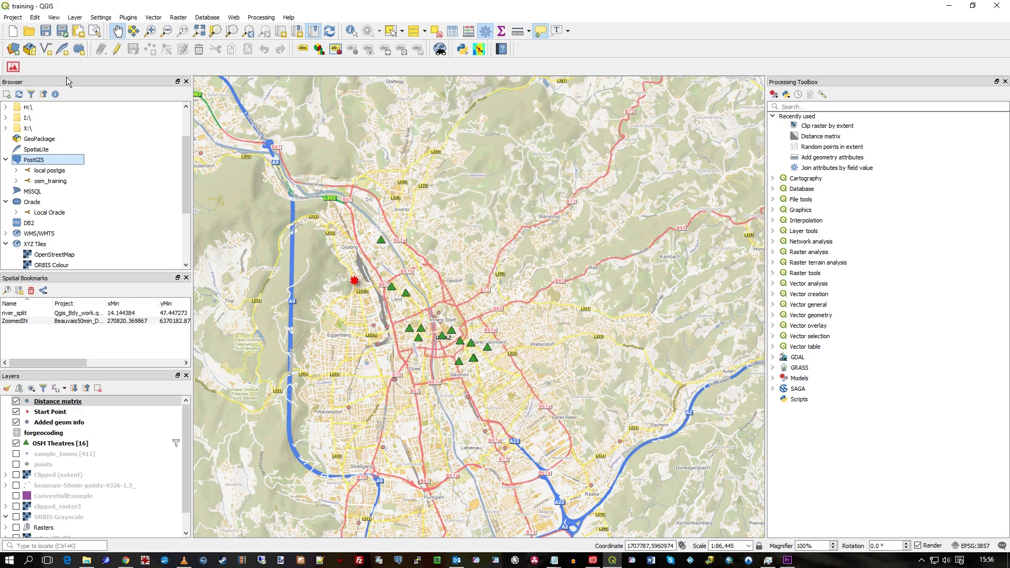
click(12, 18)
click(12, 18)
click(31, 181)
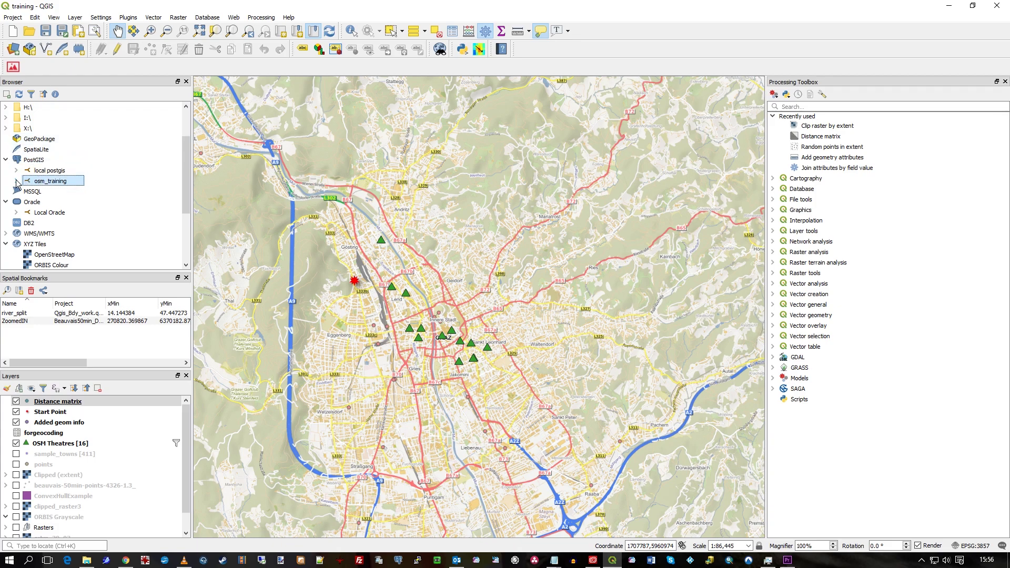
Open the Save project to PostgreSQL dialog from Project > Save To
click(13, 19)
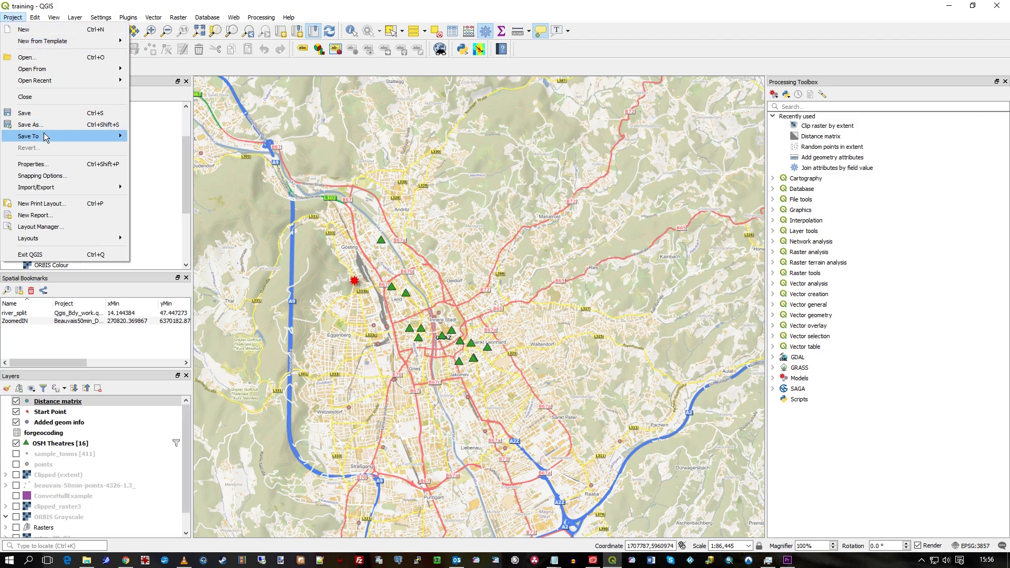
mouse_move(46, 137)
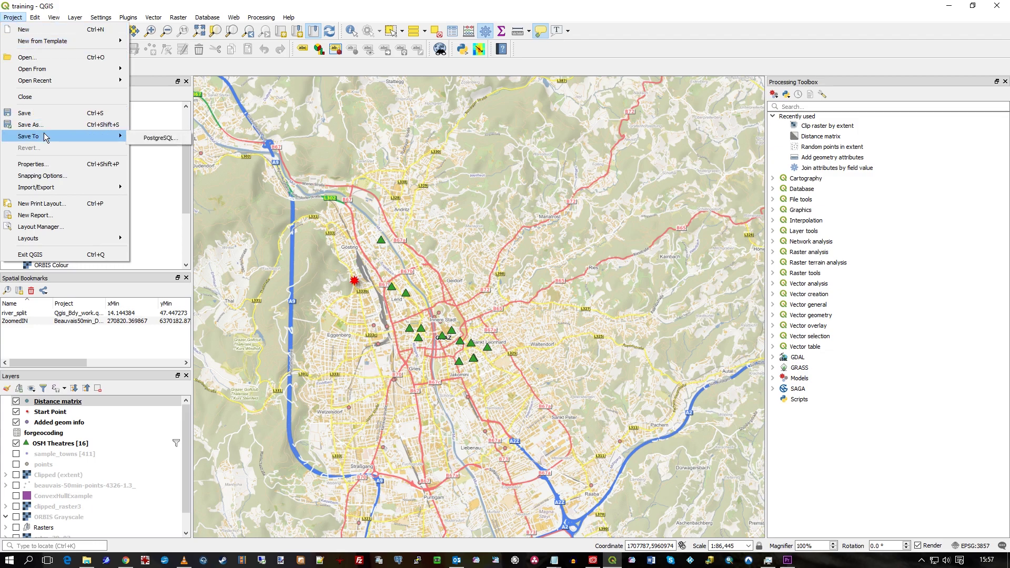
click(187, 140)
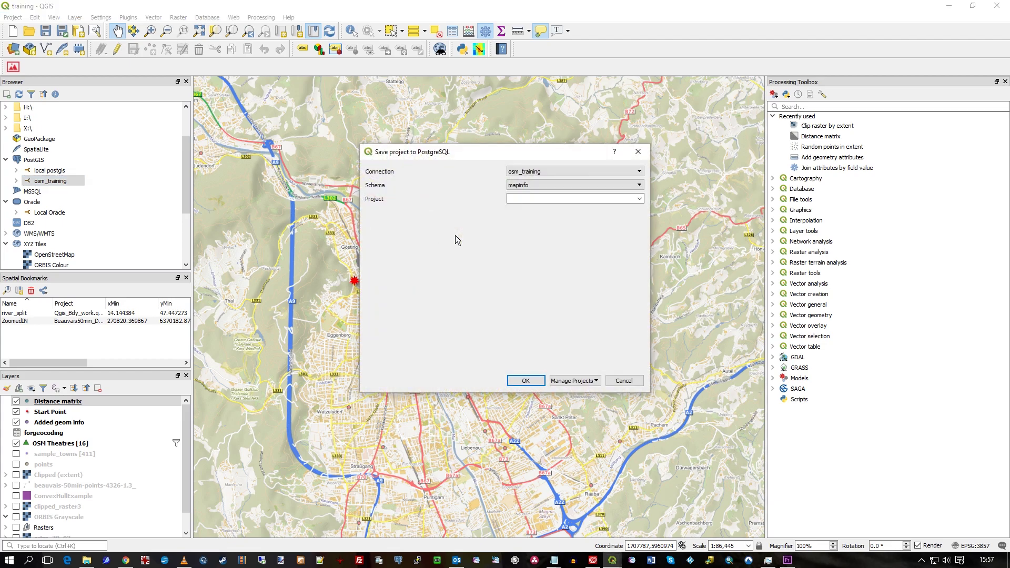
Save the project as training4 in the public schema of the osm_training connection
click(639, 186)
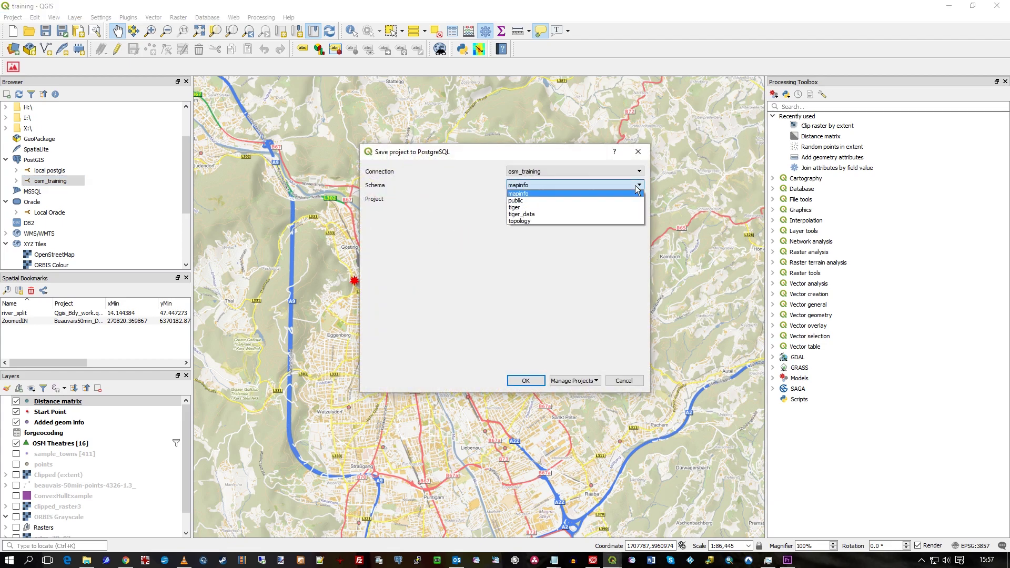
click(603, 200)
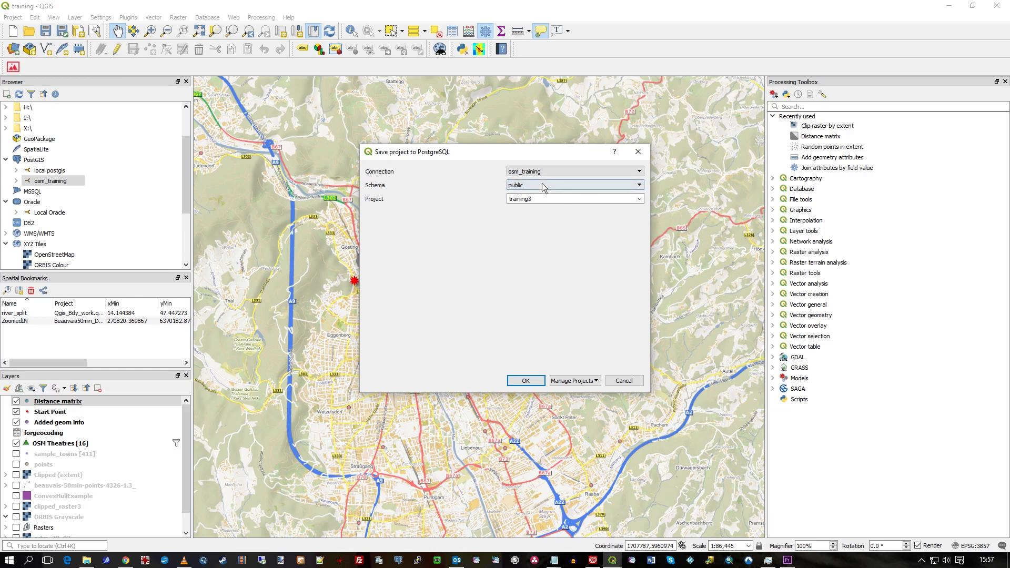
click(547, 172)
click(547, 172)
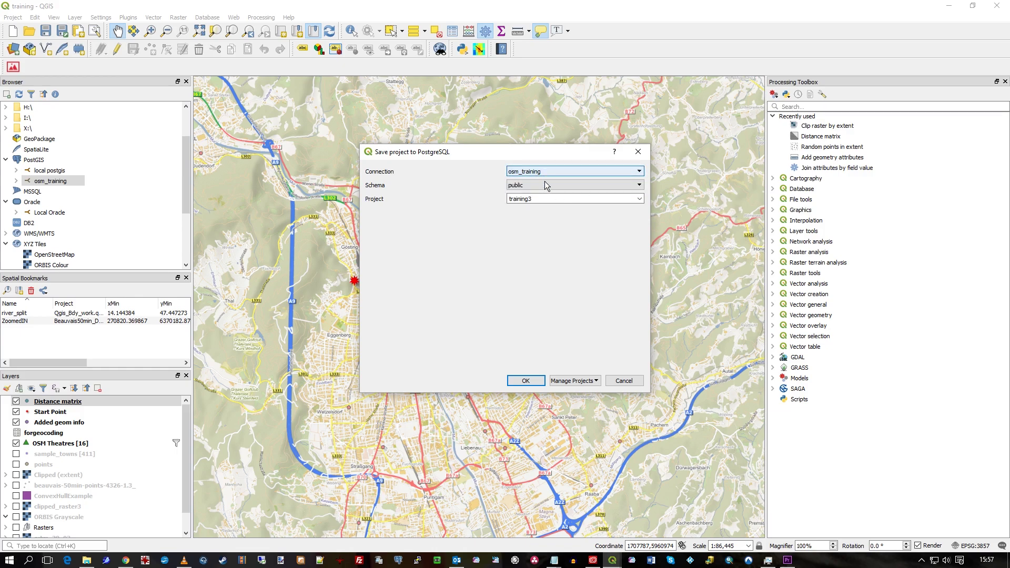
double_click(543, 199)
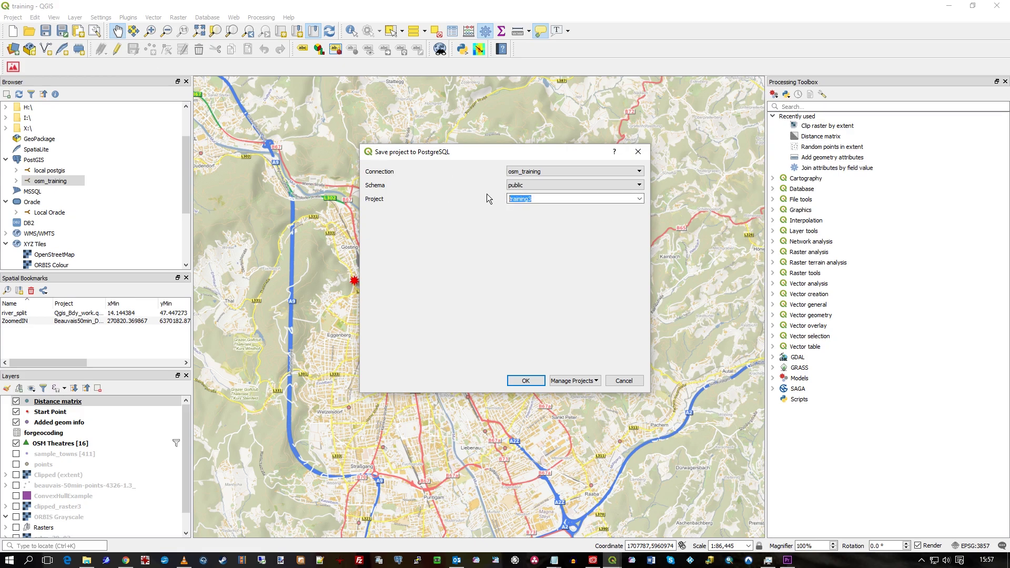
text(training4)
click(640, 200)
click(640, 201)
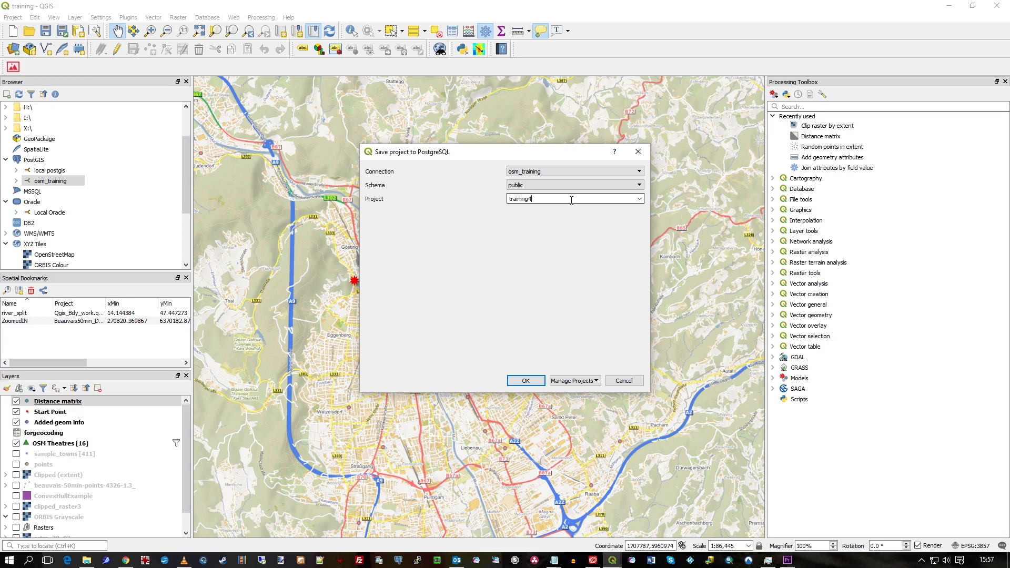
click(528, 382)
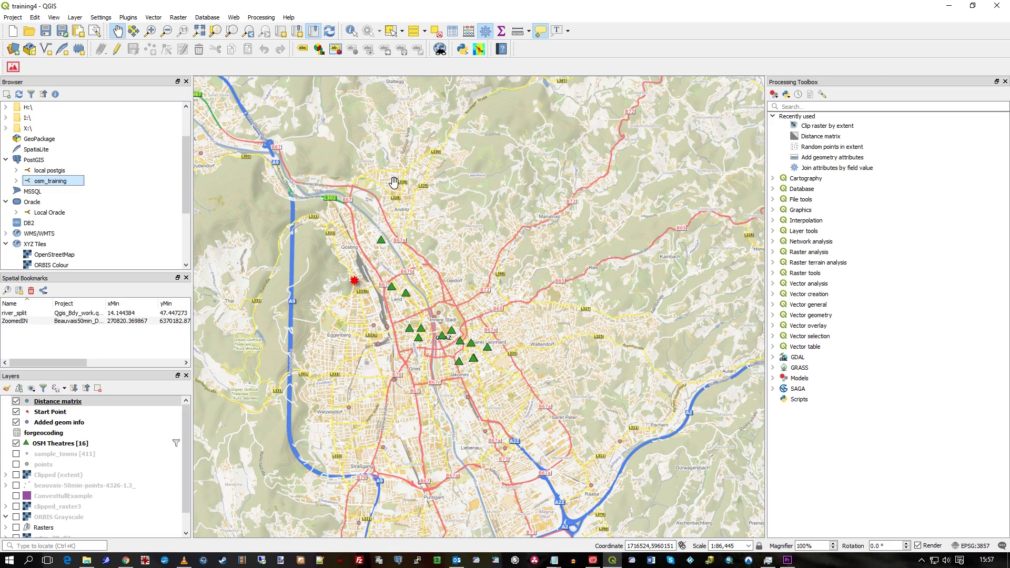
Start a new empty project and reveal Project > Open From > PostgreSQL
click(14, 33)
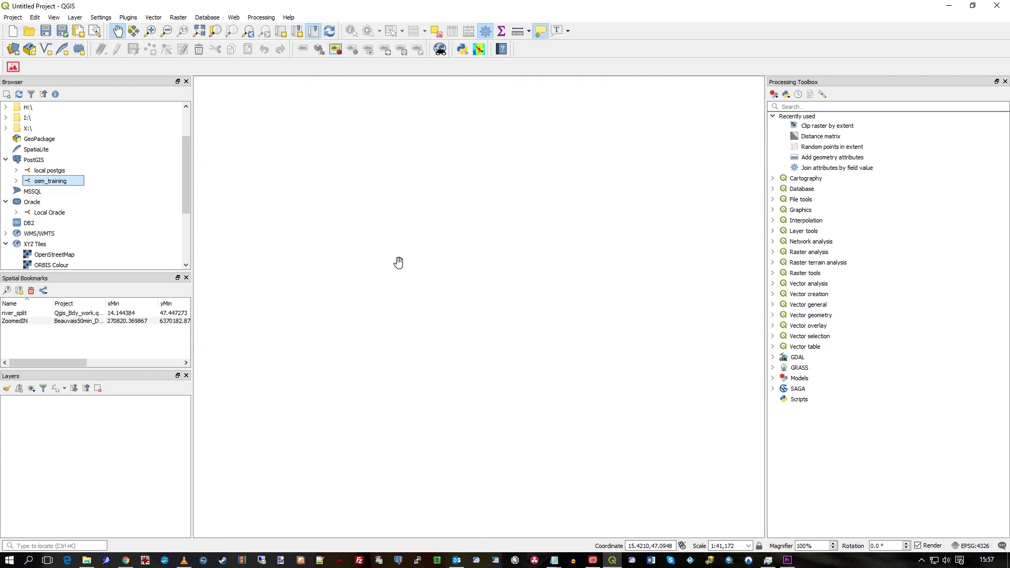
click(14, 18)
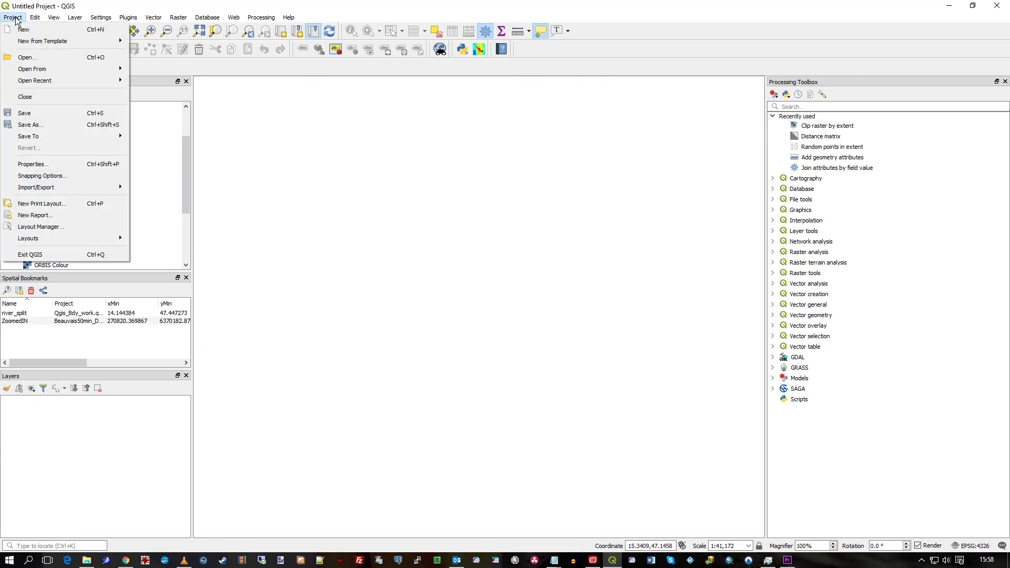
mouse_move(43, 80)
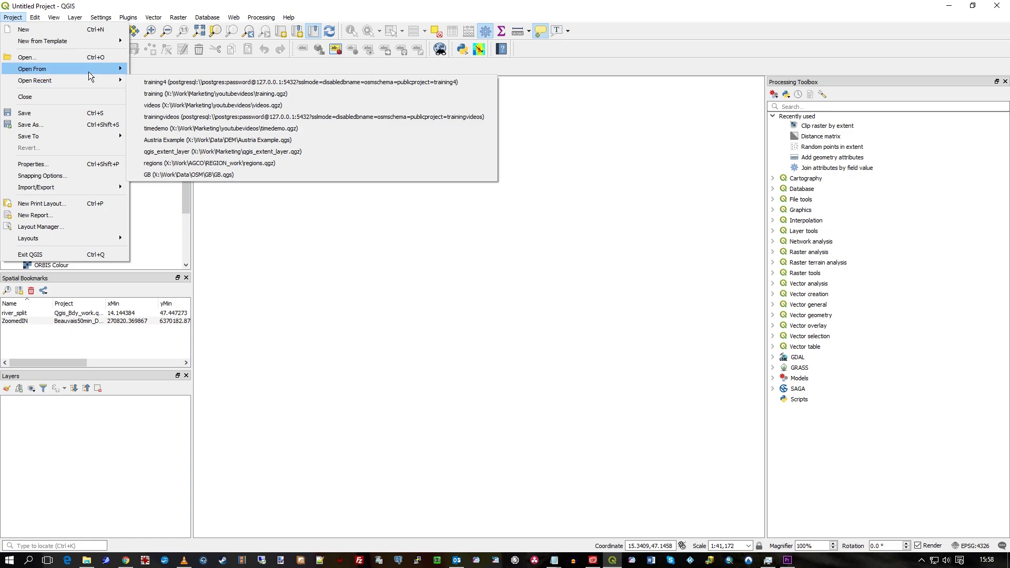
mouse_move(89, 77)
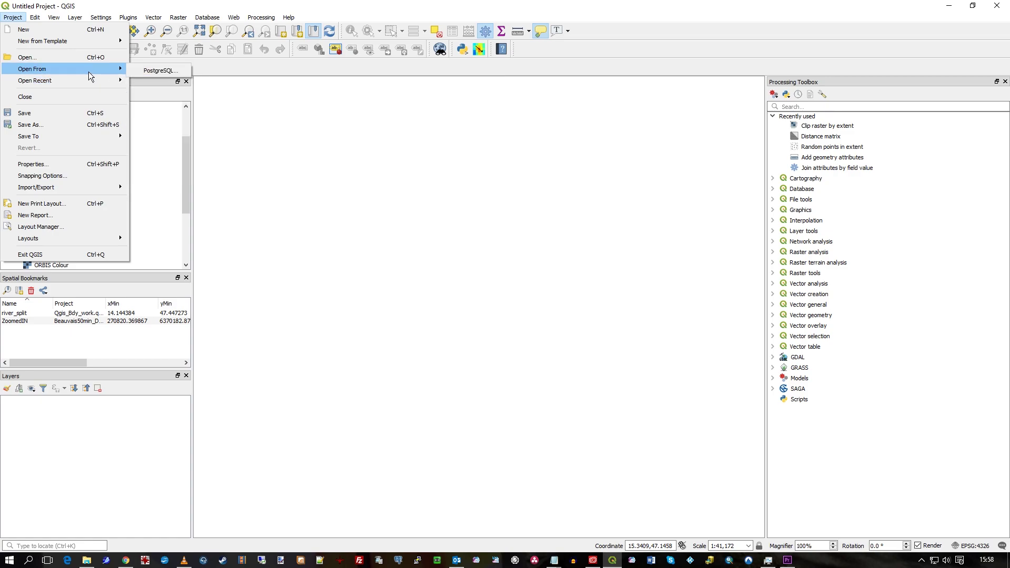
Load the training4 project from the public schema of osm_training
click(165, 70)
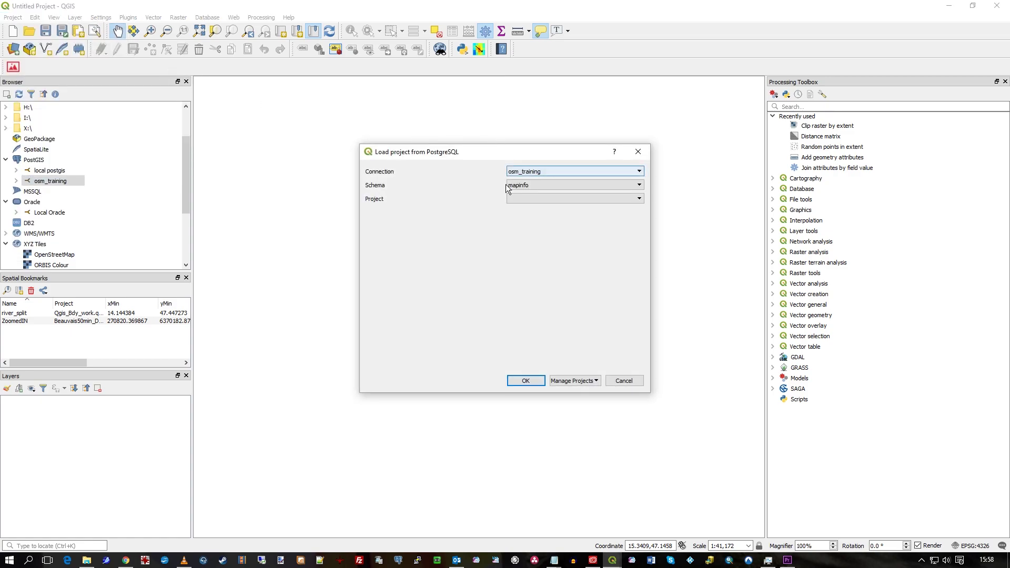
click(568, 185)
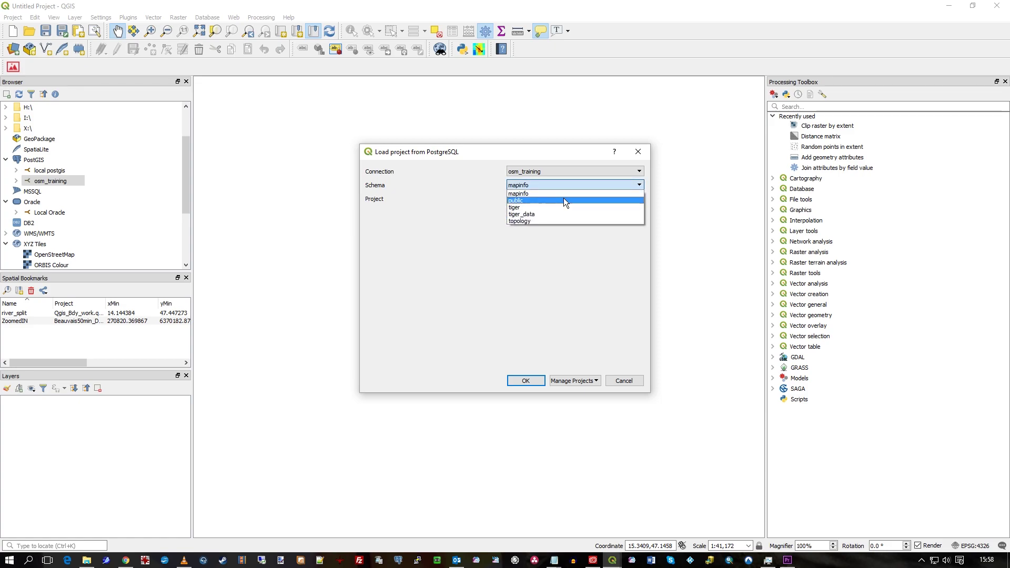
click(566, 201)
click(556, 199)
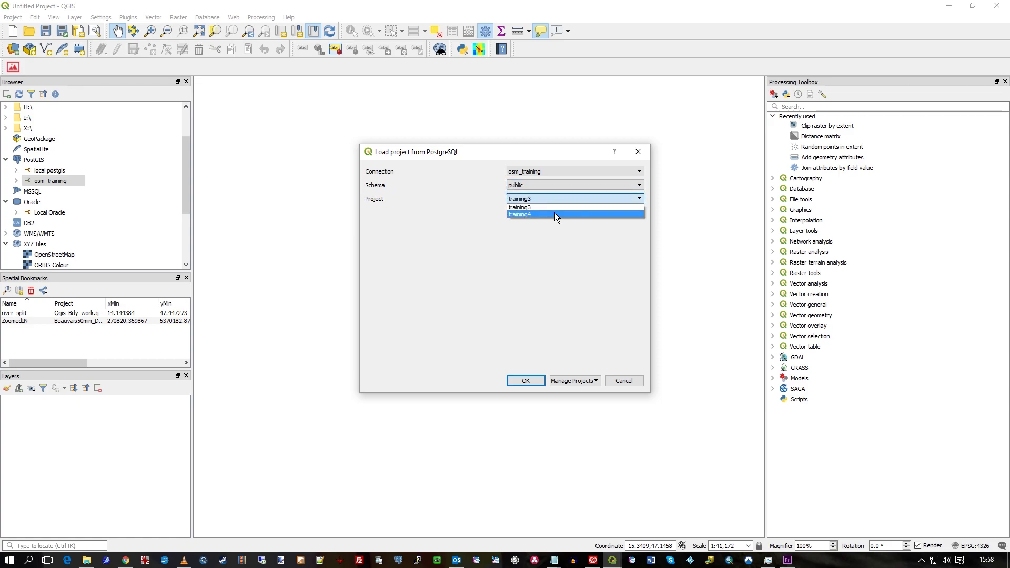
click(551, 215)
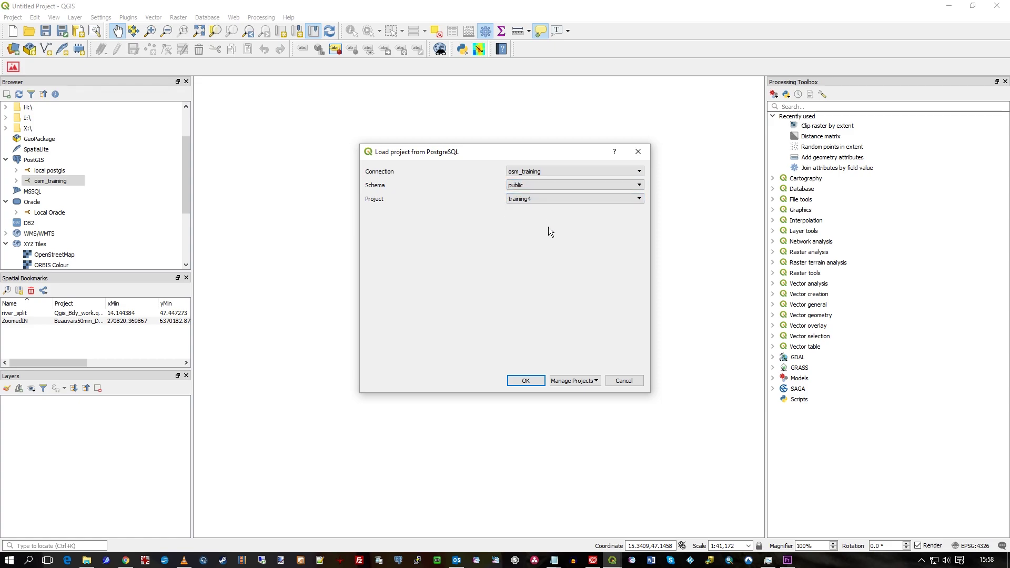
click(526, 381)
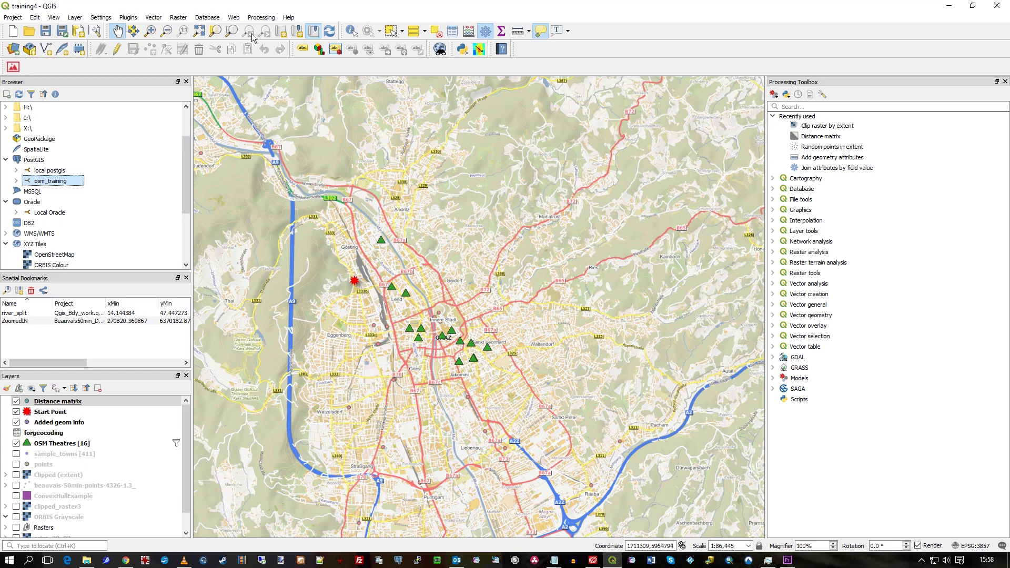
Show the Database menu with its DB Manager entry
click(210, 19)
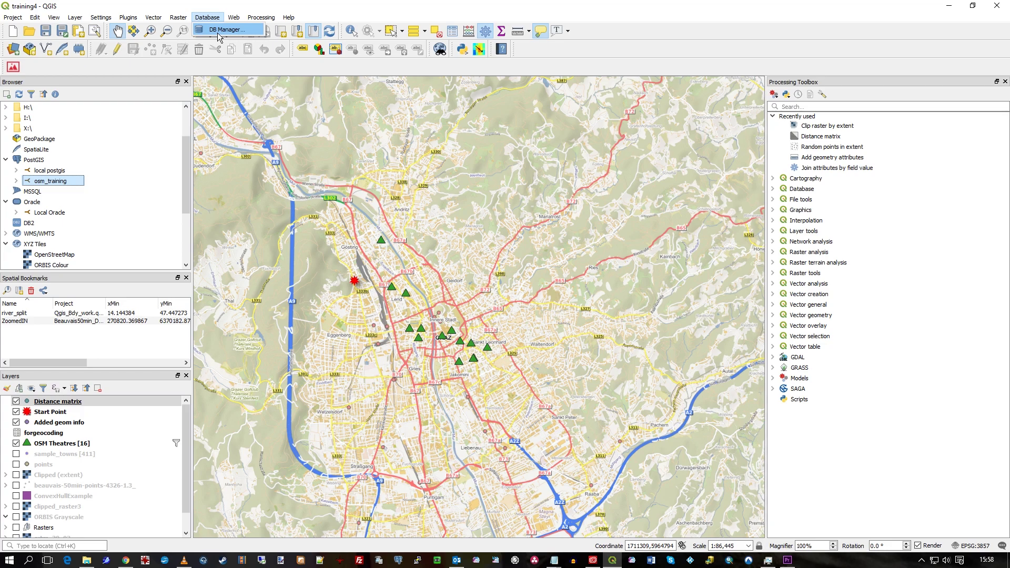
Launch DB Manager and expand PostGIS > osm_training > public
mouse_move(207, 17)
click(215, 29)
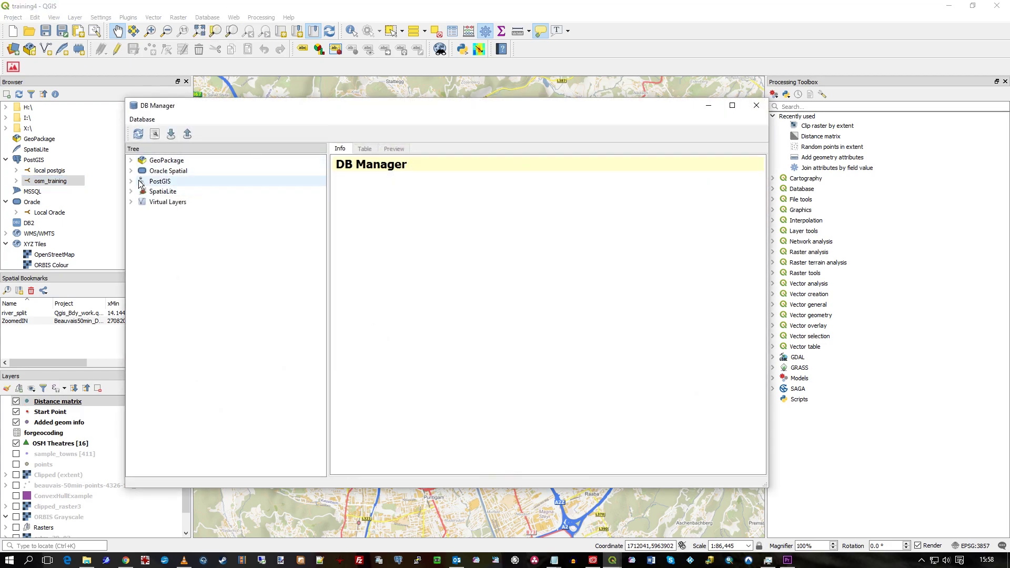
double_click(142, 181)
double_click(141, 201)
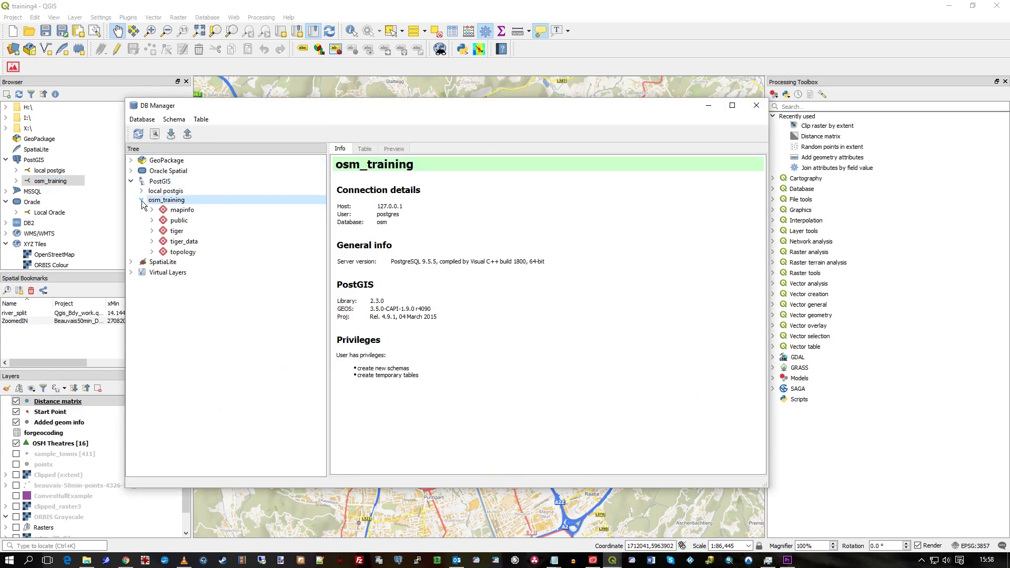
double_click(182, 221)
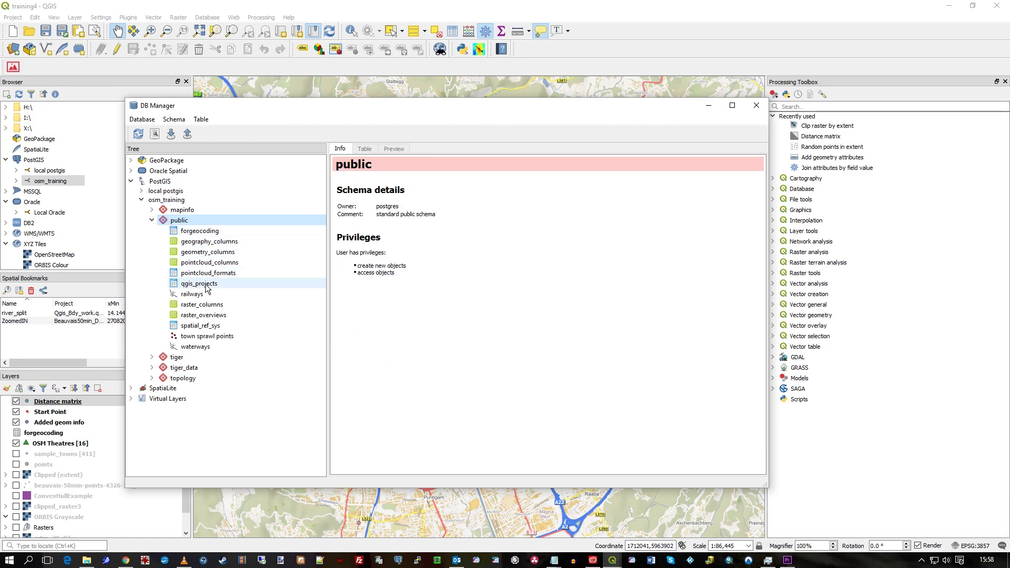
Select the qgis_projects table and view its training3 and training4 rows
click(185, 221)
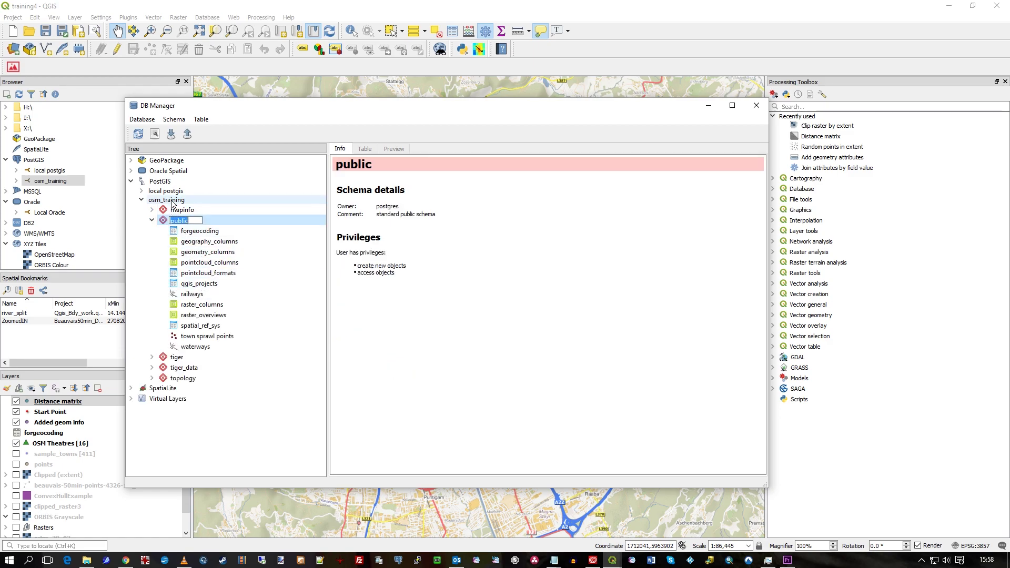
click(193, 285)
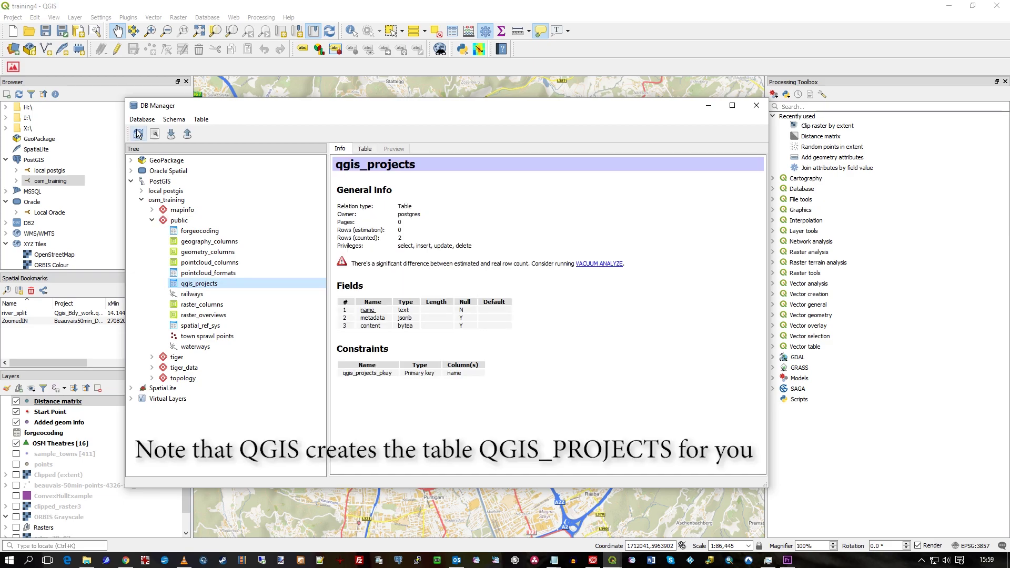
drag(543, 268, 502, 259)
click(498, 266)
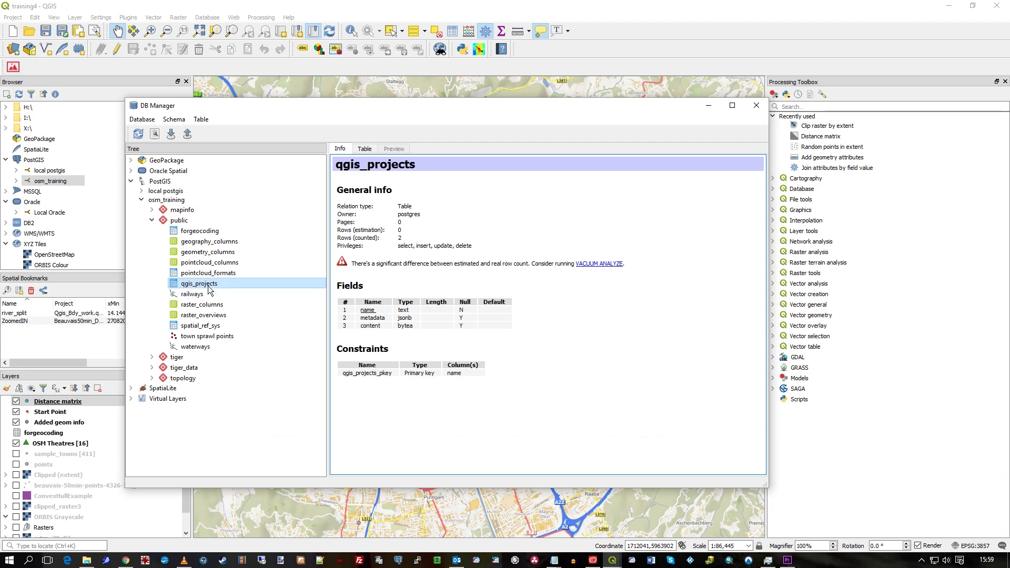
click(365, 148)
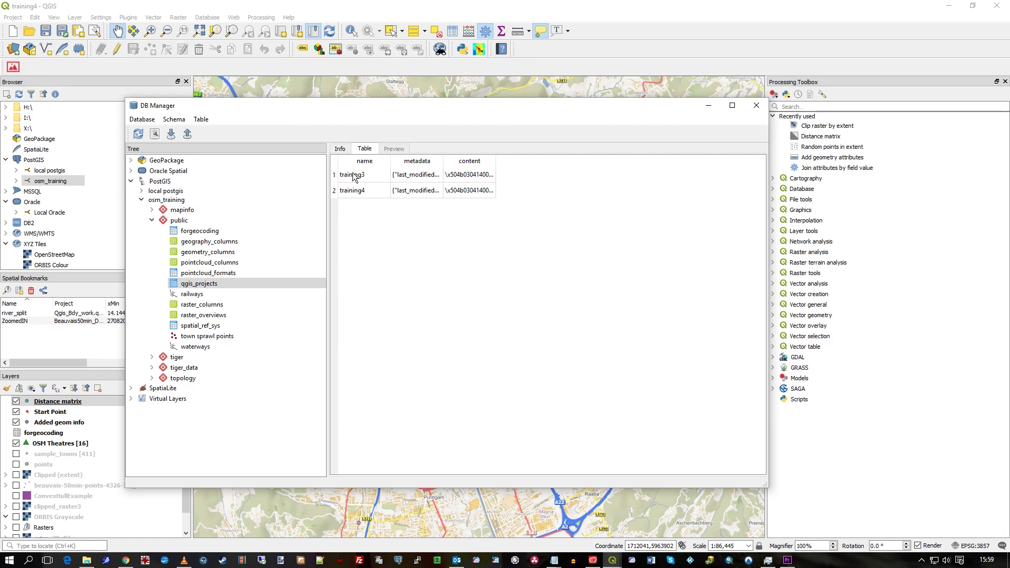
Run 'select * from qgis_projects' in a new SQL query window
click(340, 149)
click(155, 133)
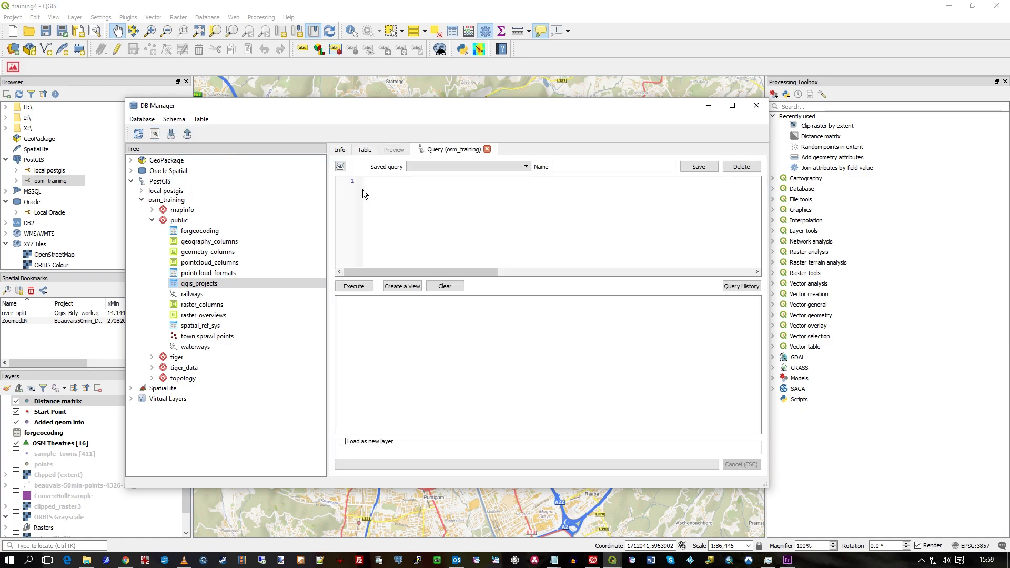
text(select )
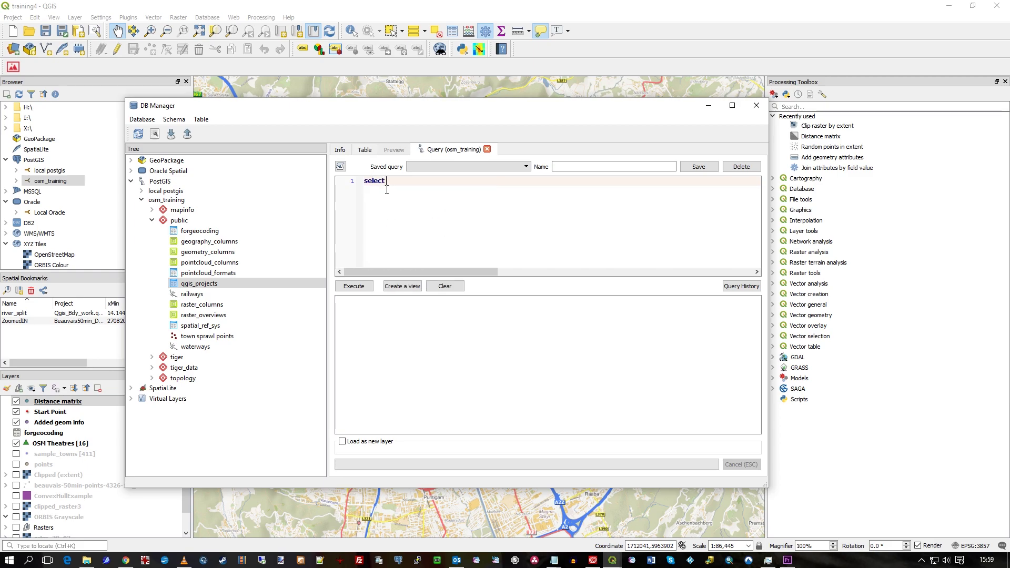
text(* from qg)
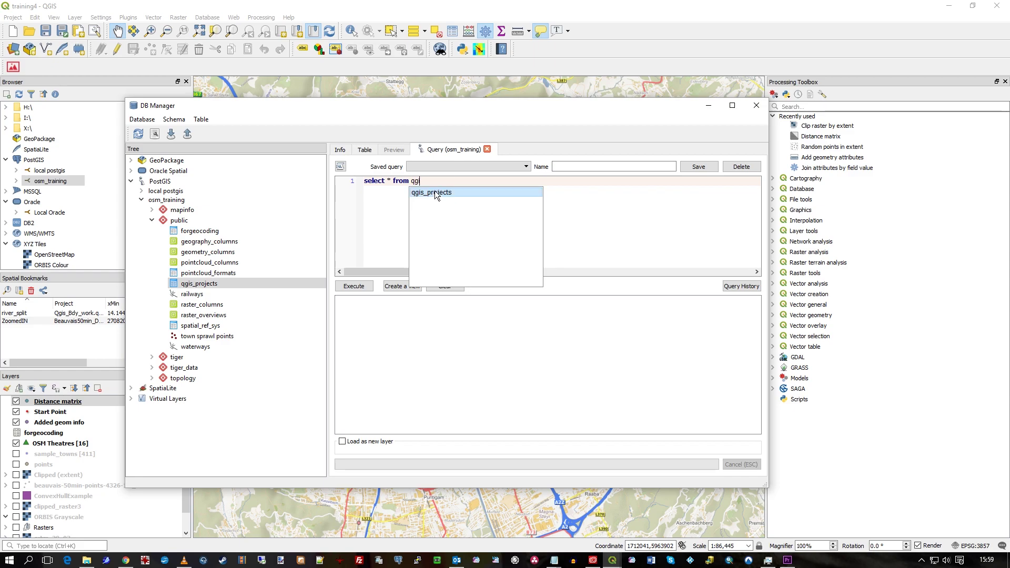
double_click(448, 191)
drag(466, 183, 339, 177)
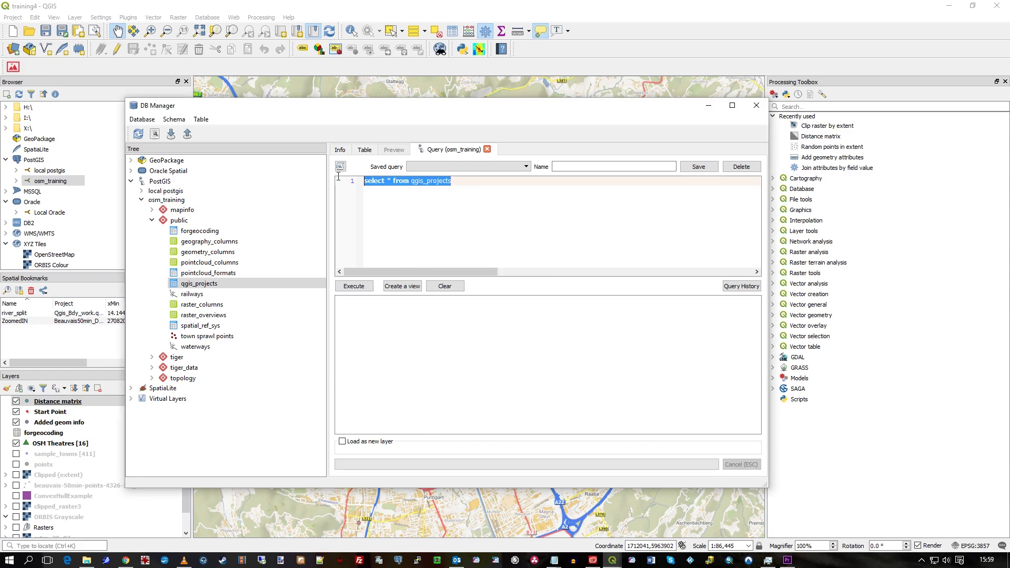
click(354, 286)
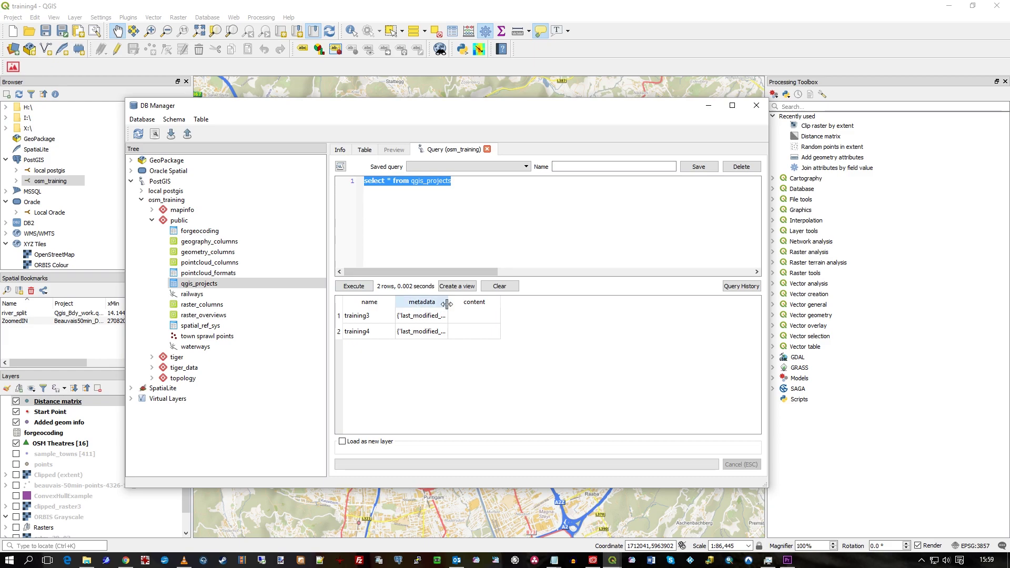
Inspect the training3 and training4 result rows, then close DB Manager
drag(447, 305, 612, 310)
click(643, 320)
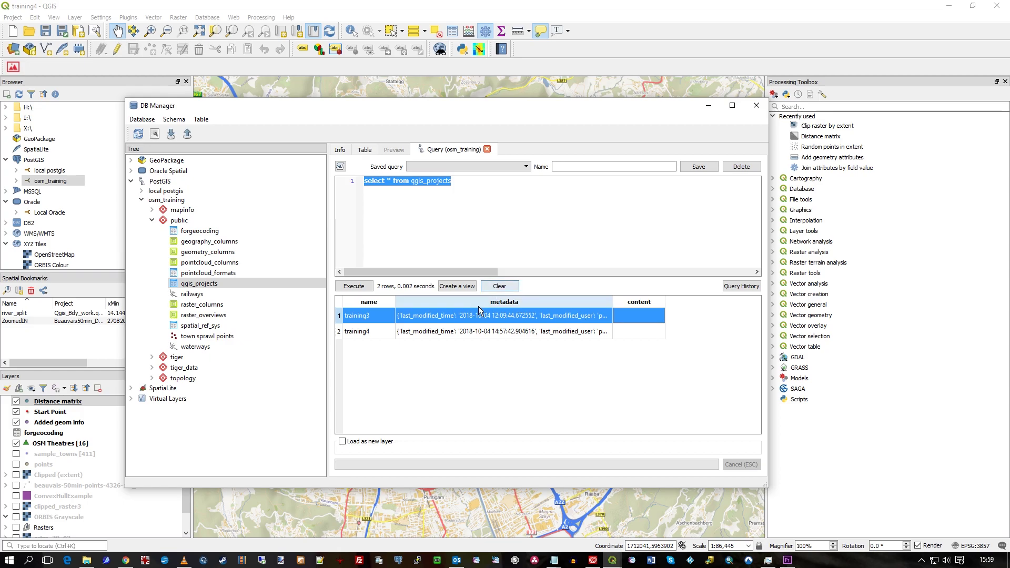
click(460, 332)
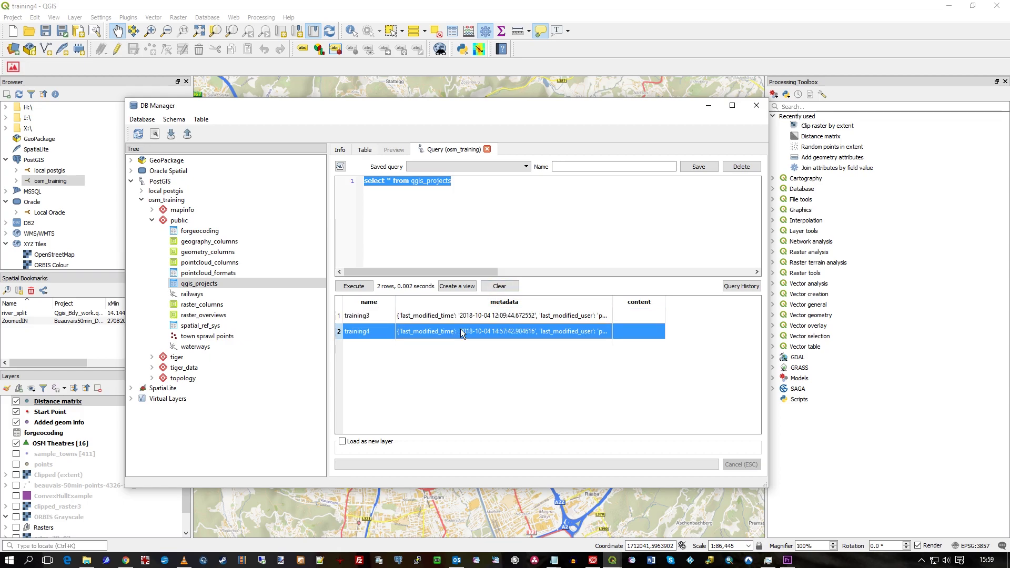
click(469, 320)
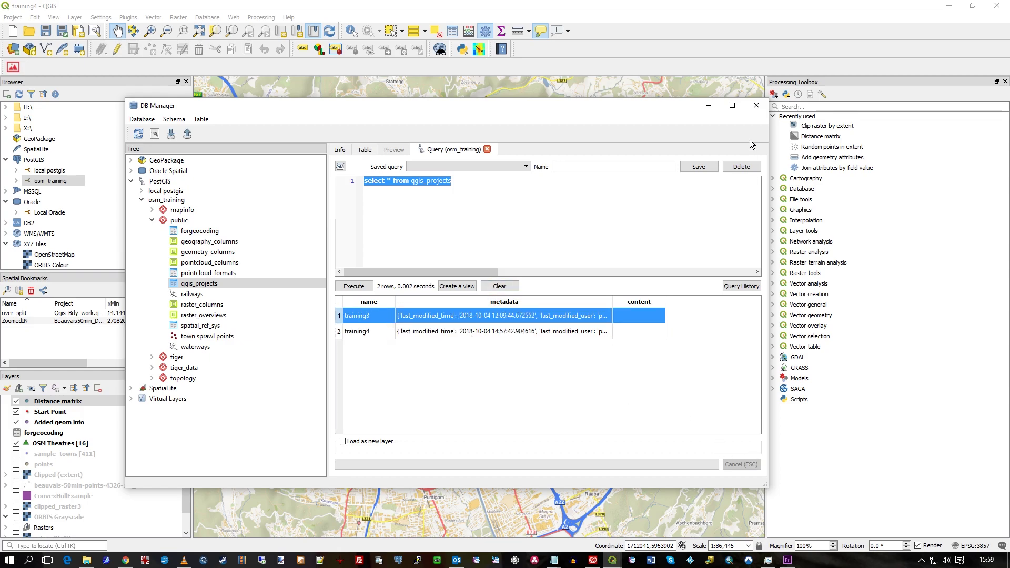
click(756, 106)
Open the load-from-PostgreSQL dialog with schema public and project training3 selected
click(13, 18)
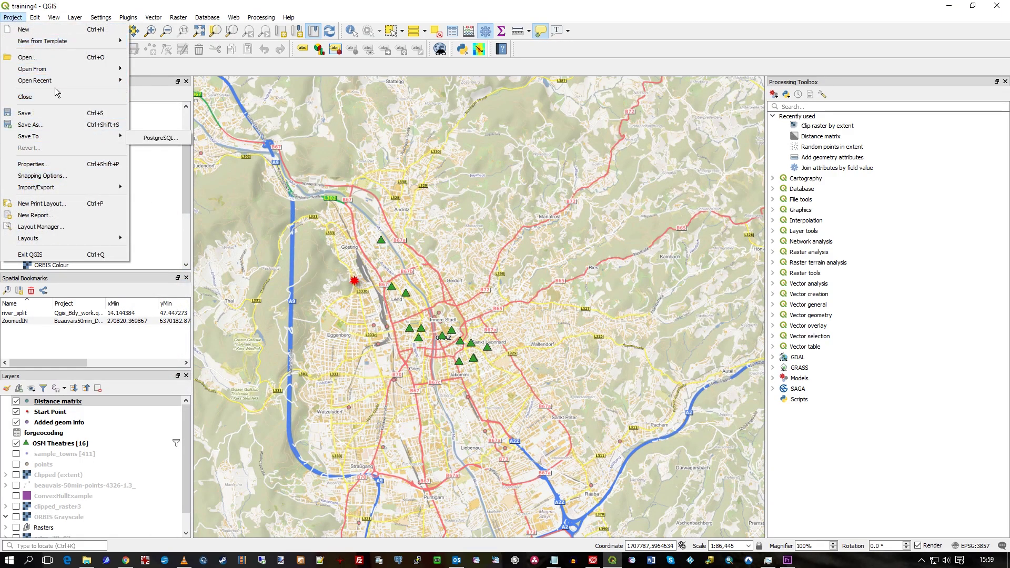
mouse_move(58, 69)
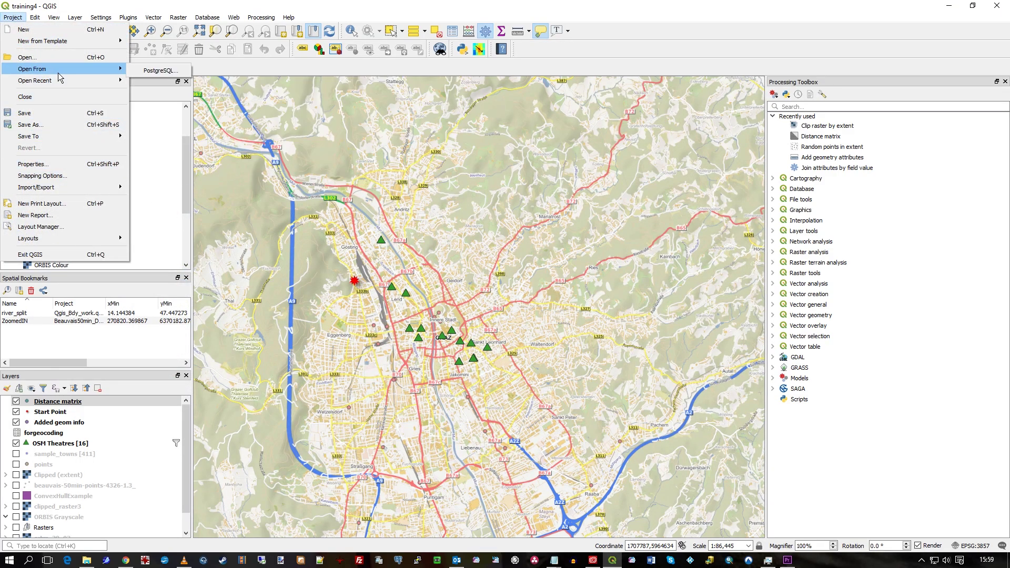
click(164, 71)
click(549, 185)
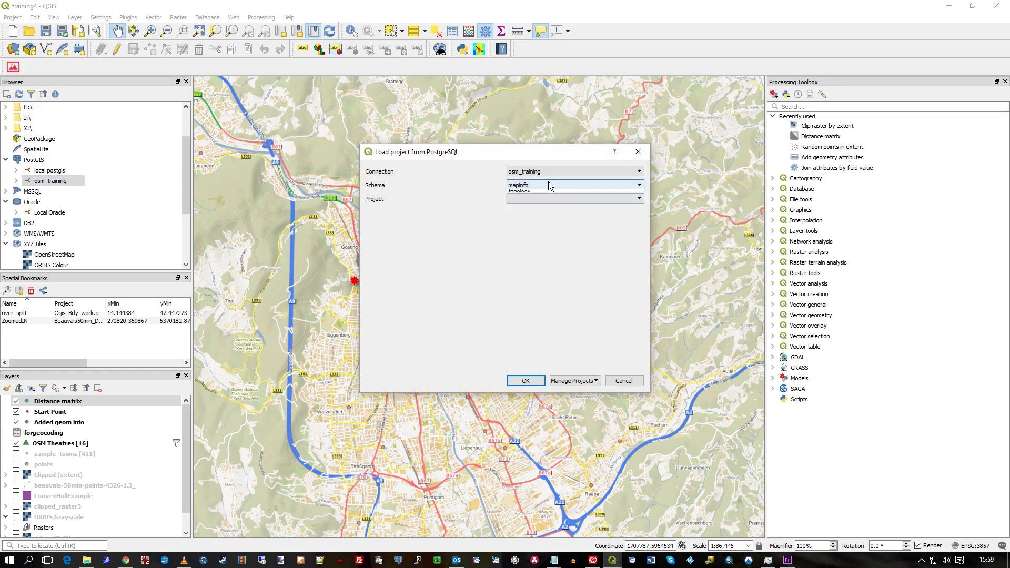
click(548, 200)
click(547, 200)
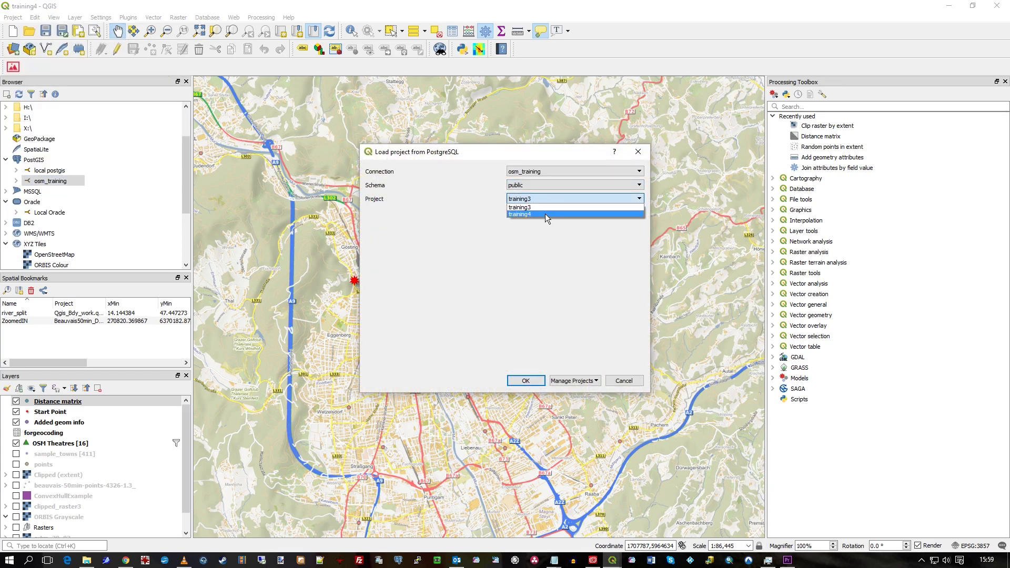
click(543, 207)
Remove training3 from the database, confirm, and load training4
click(575, 380)
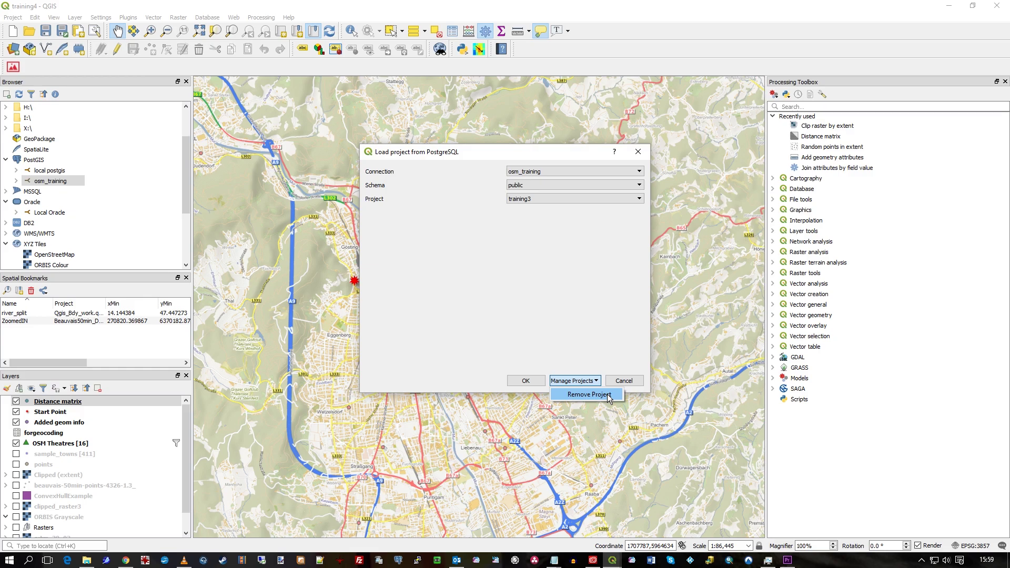
click(607, 395)
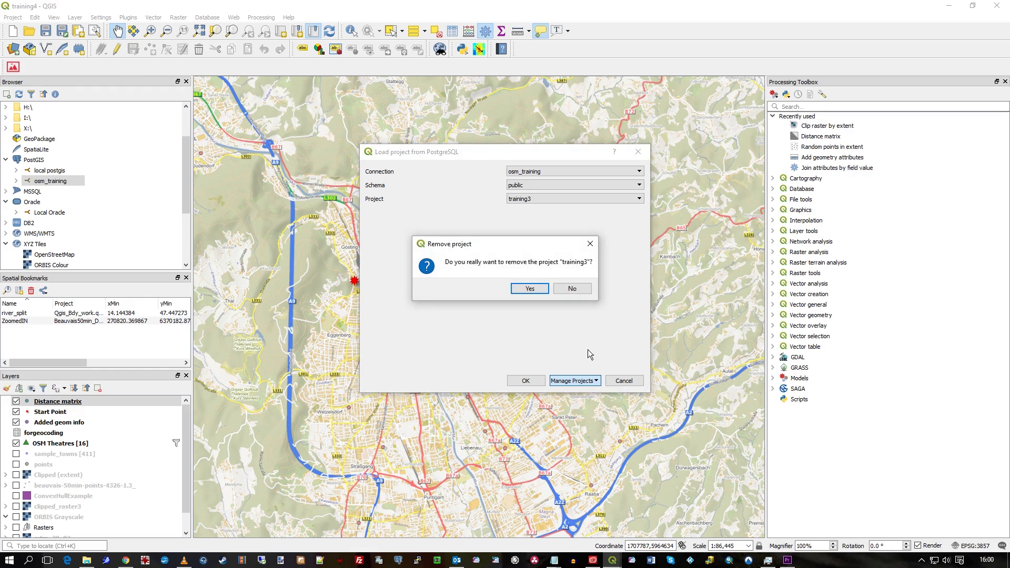
click(531, 288)
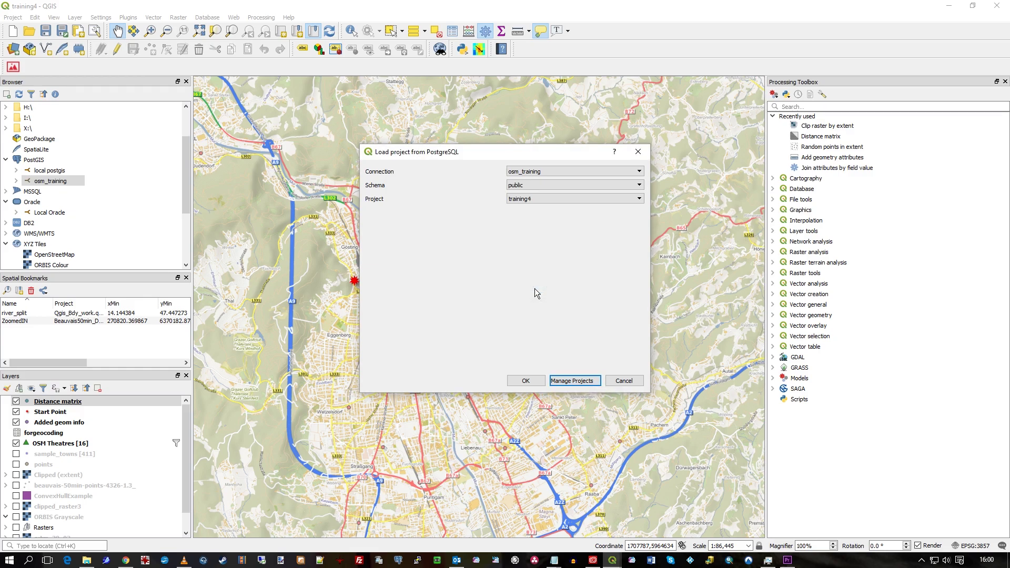
click(528, 379)
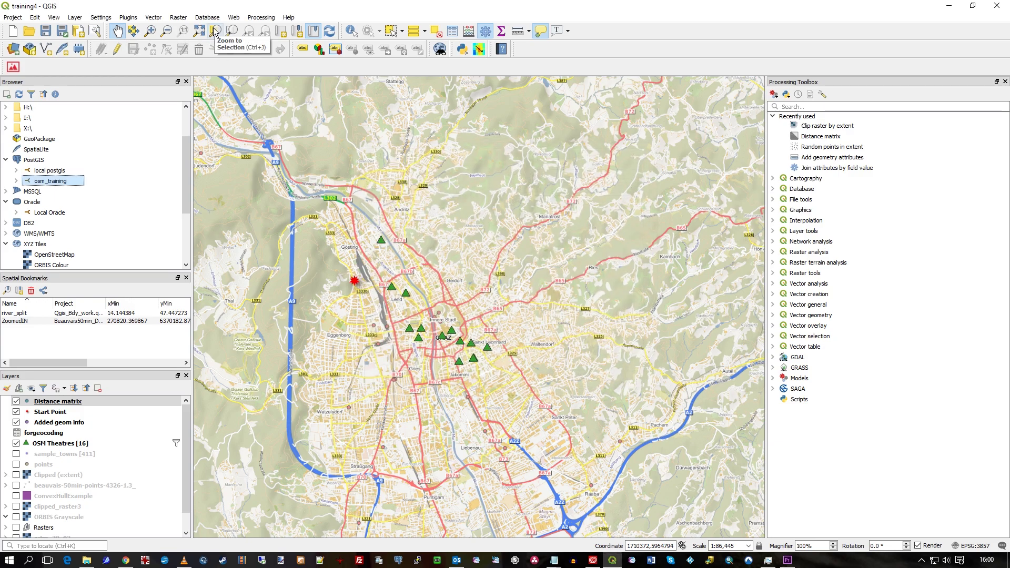
Open DB Manager and select osm_training's public qgis_projects table
click(208, 17)
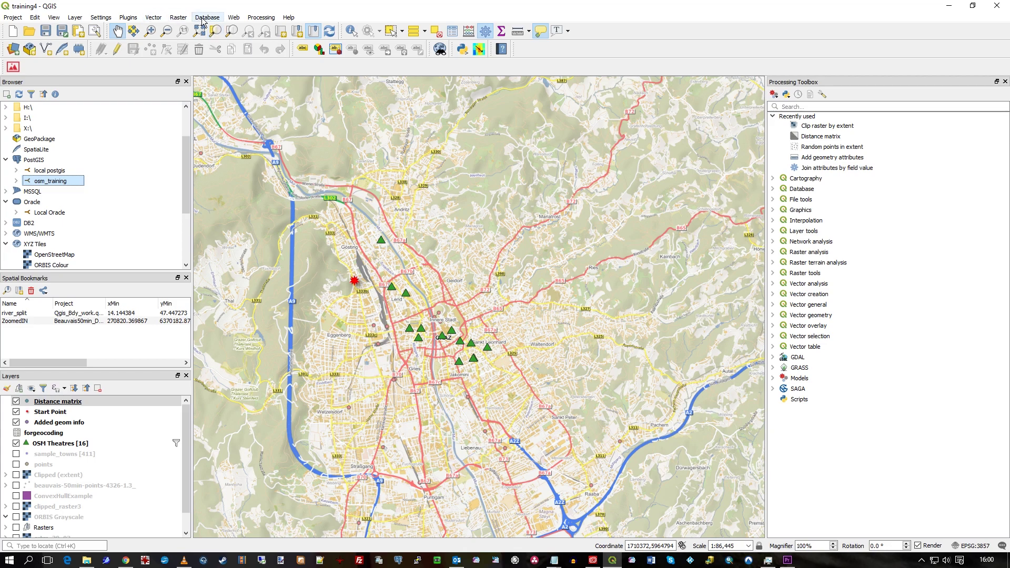
click(228, 30)
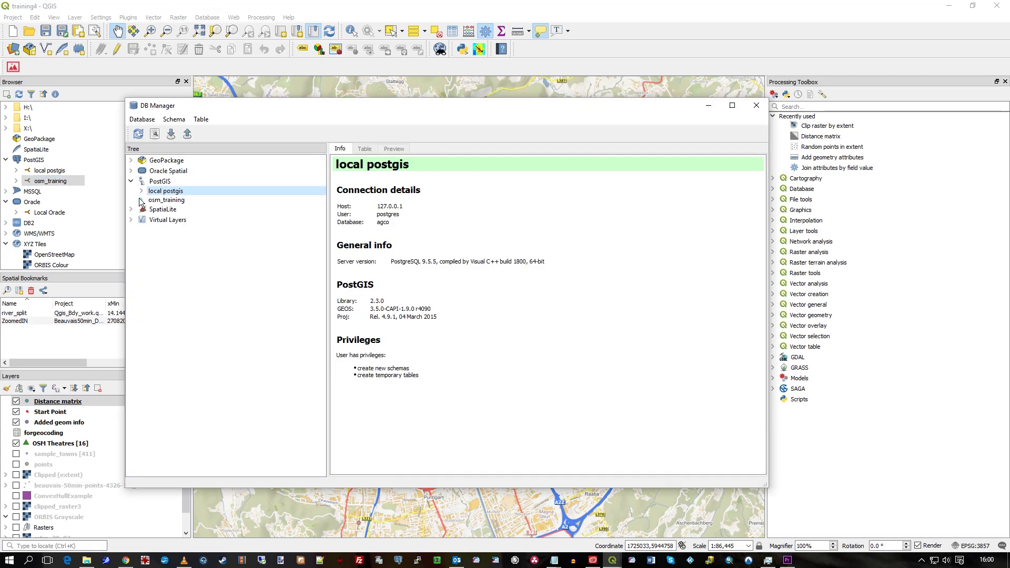
click(141, 201)
click(151, 220)
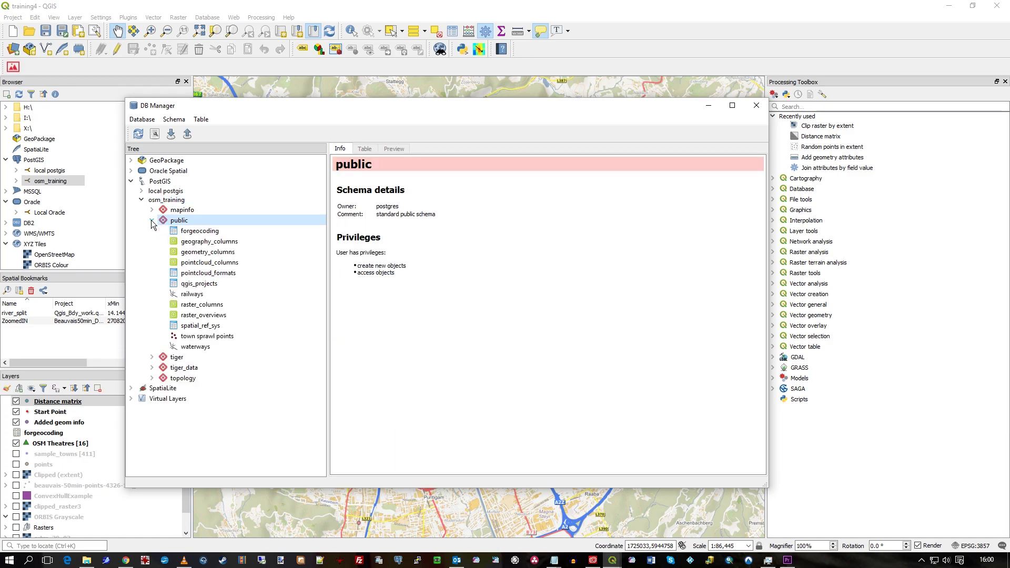
click(194, 295)
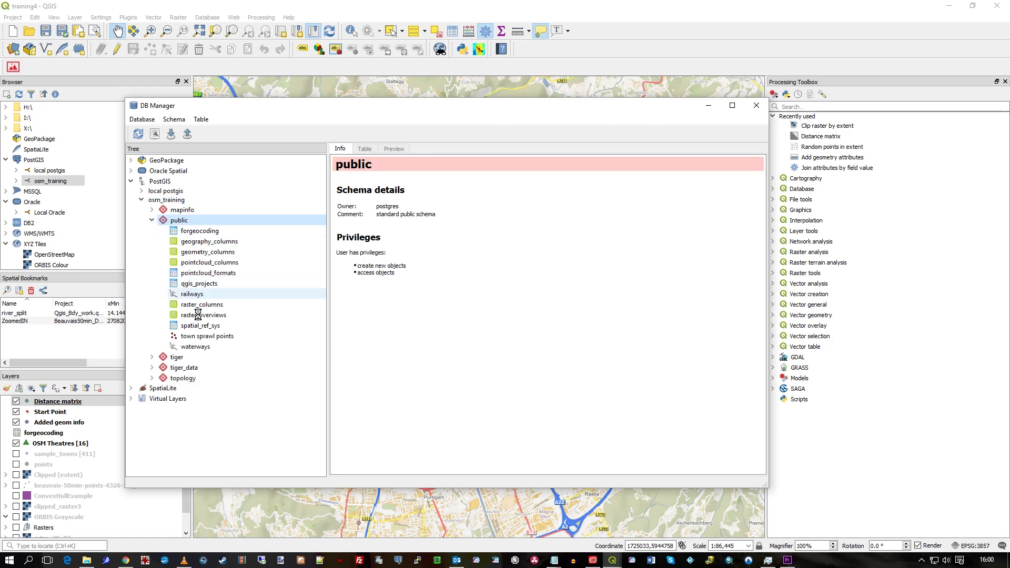
double_click(194, 284)
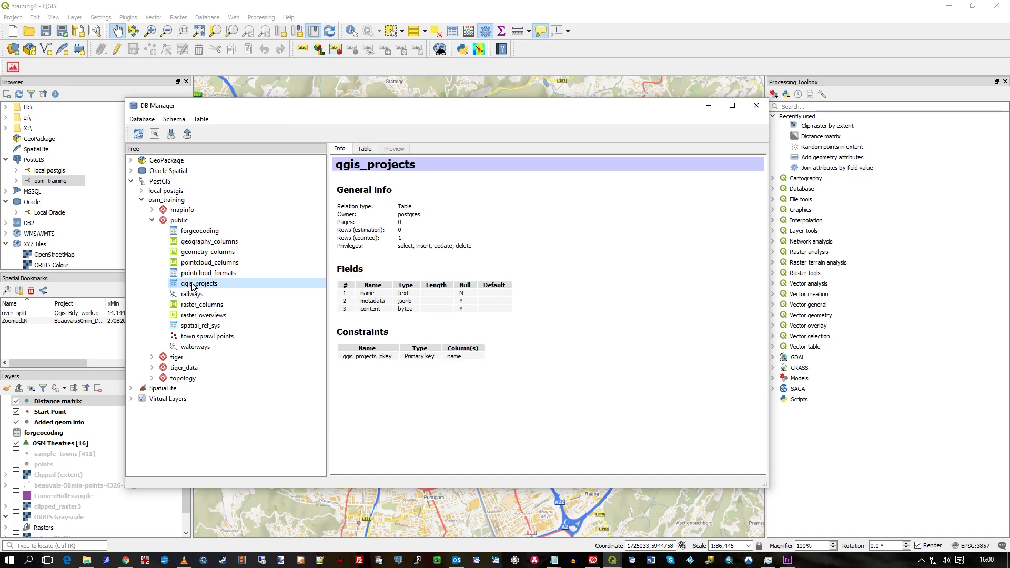
Confirm the table rows show only training4, then close DB Manager
click(365, 149)
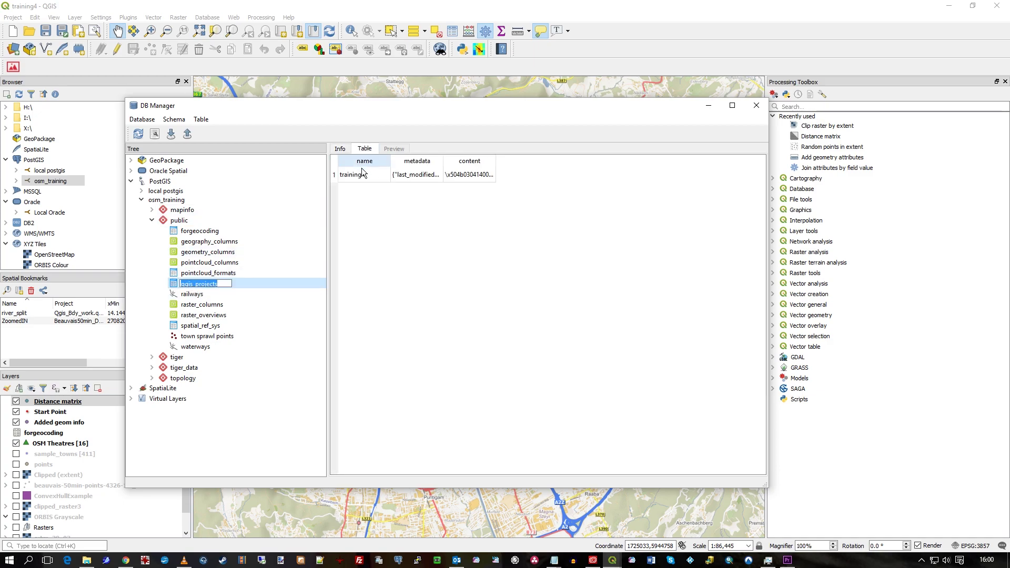
click(353, 180)
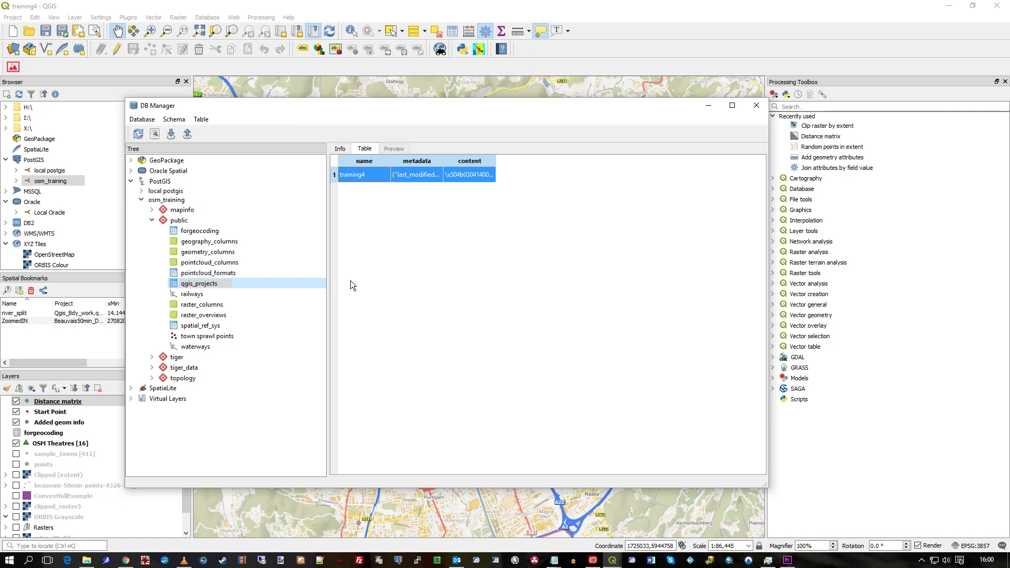
click(131, 181)
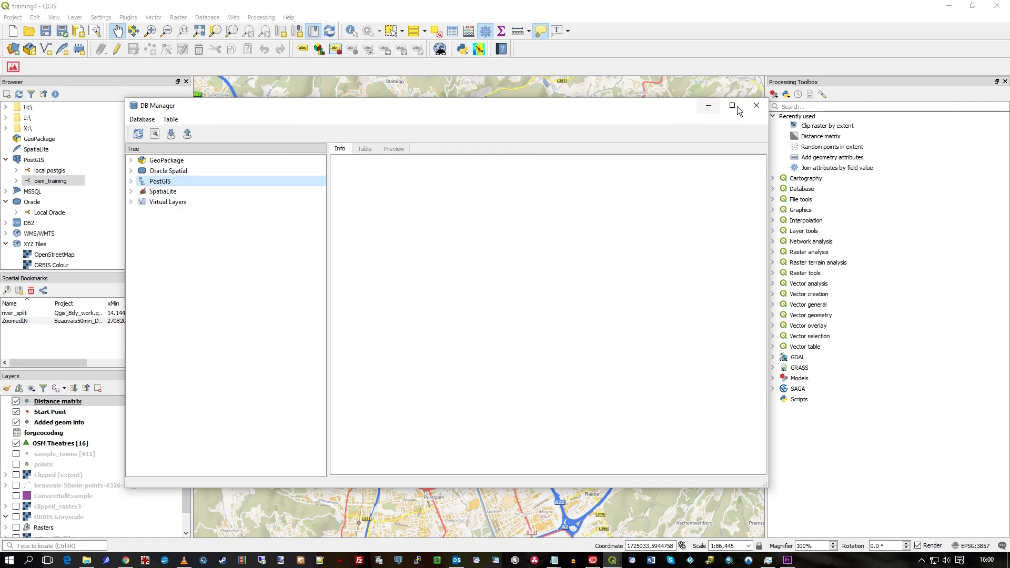
click(756, 106)
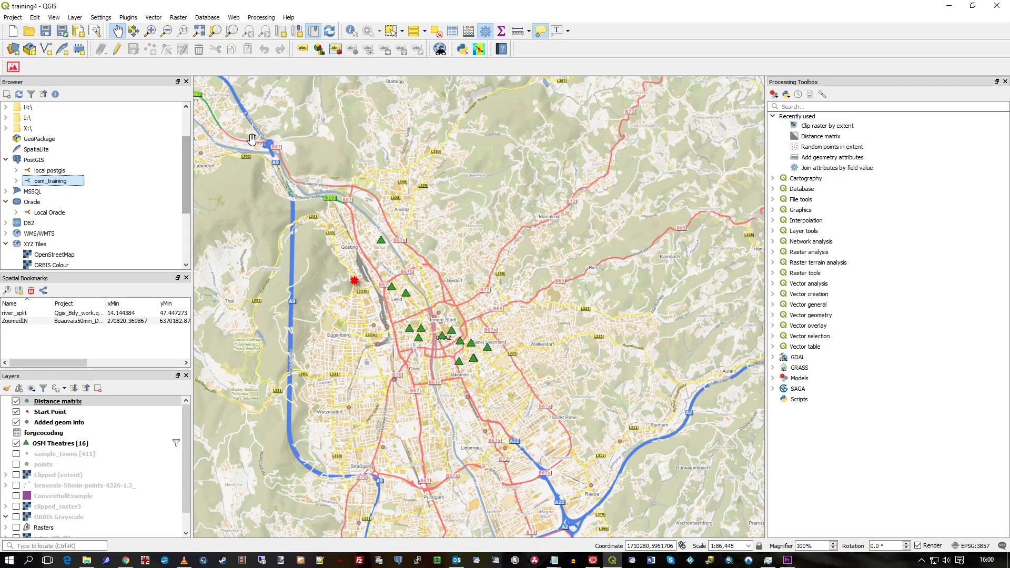
Reveal the PostgreSQL... entry under Project > Save To
click(13, 17)
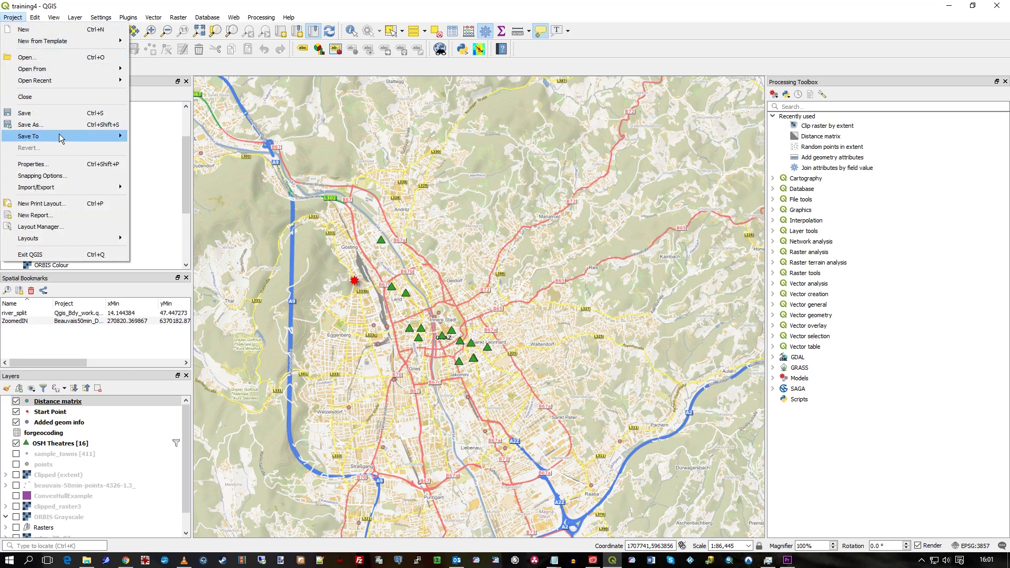
mouse_move(62, 138)
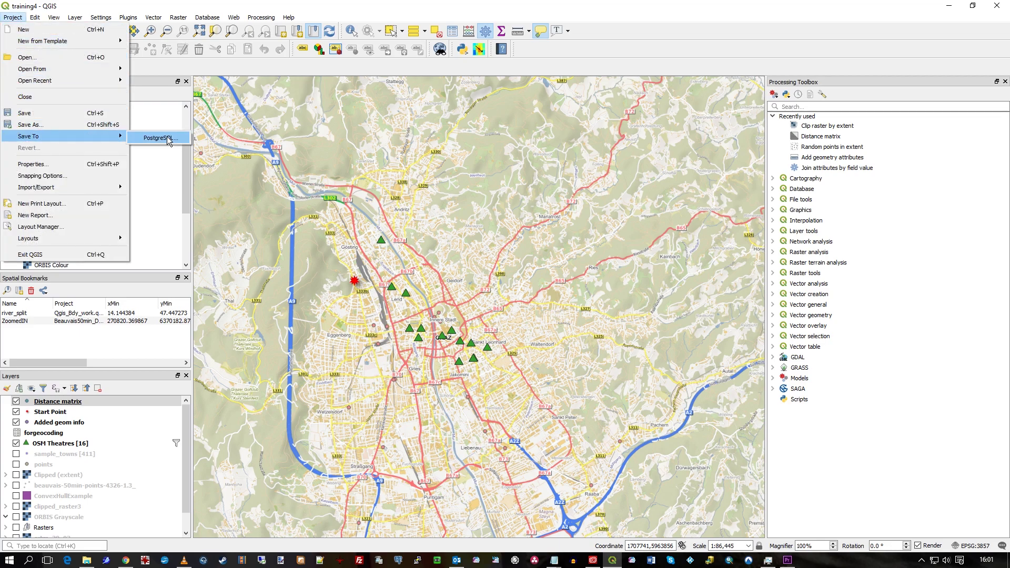